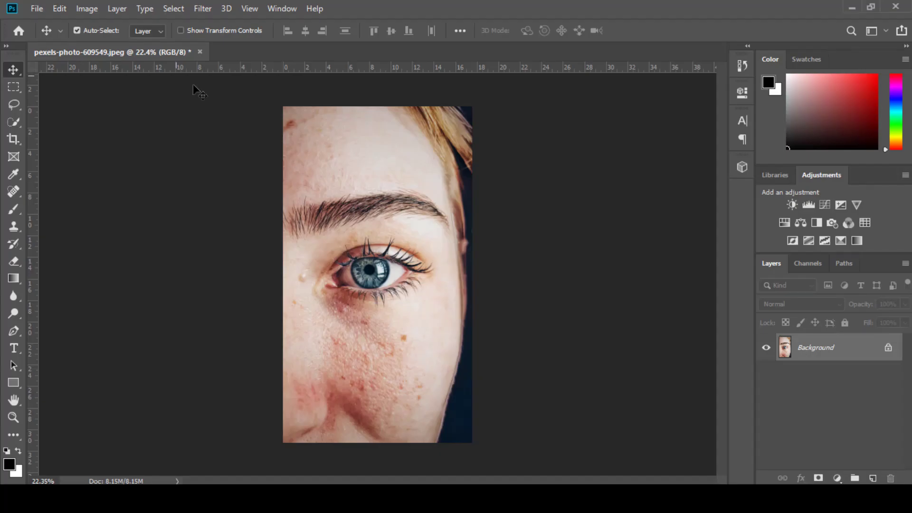
Keep the image size unchanged and duplicate the Background layer as Layer 1
left_click(87, 8)
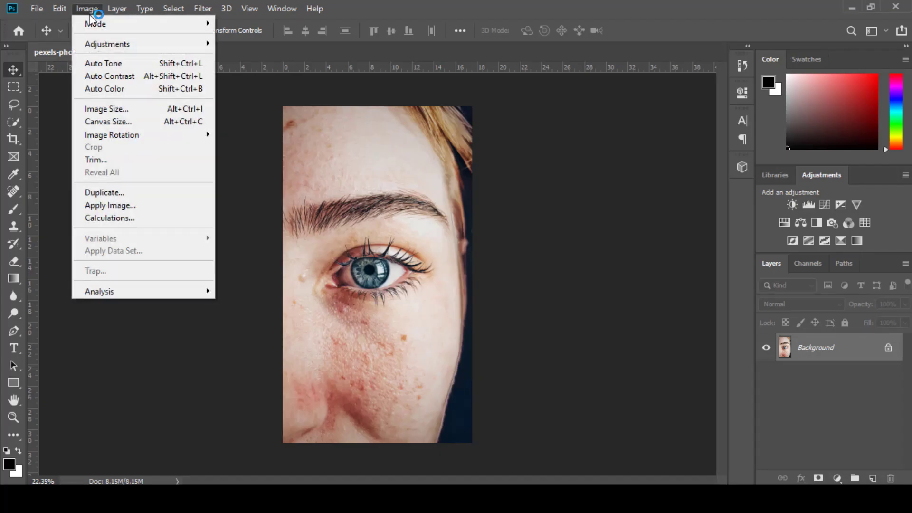
left_click(130, 110)
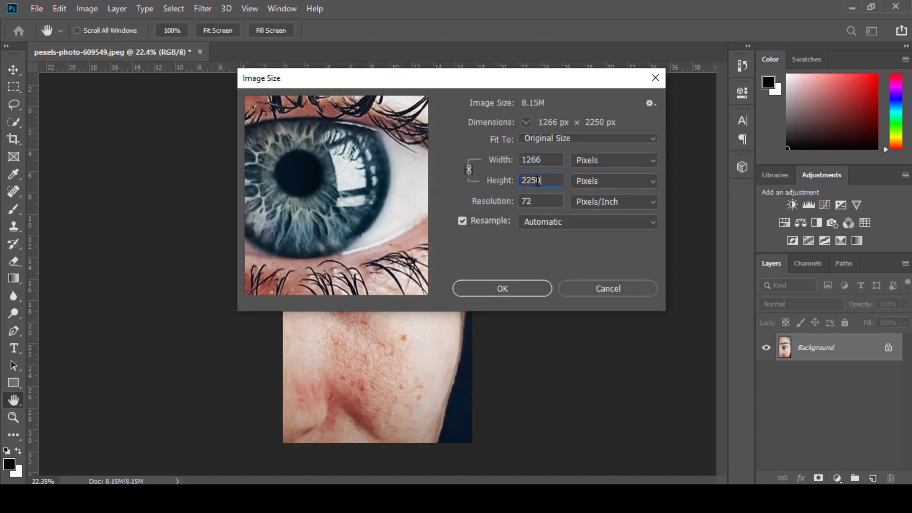
left_click(504, 288)
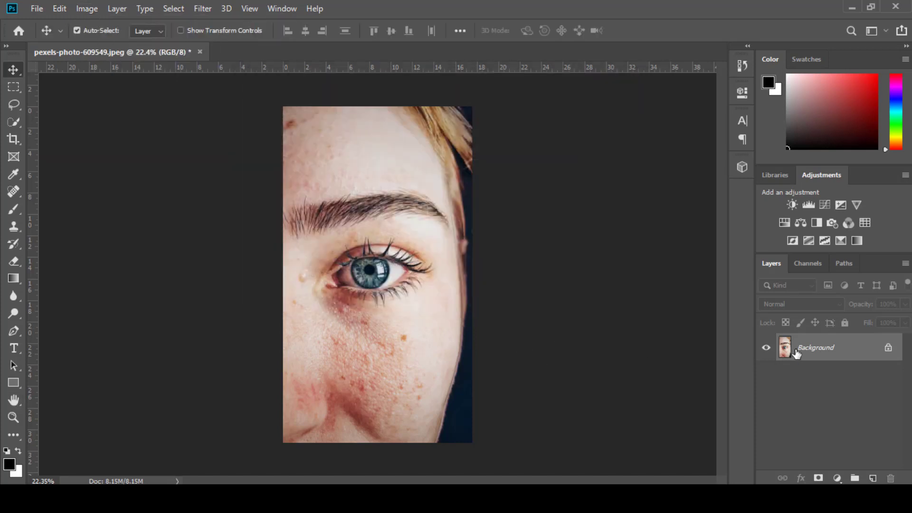
key("ctrl+j")
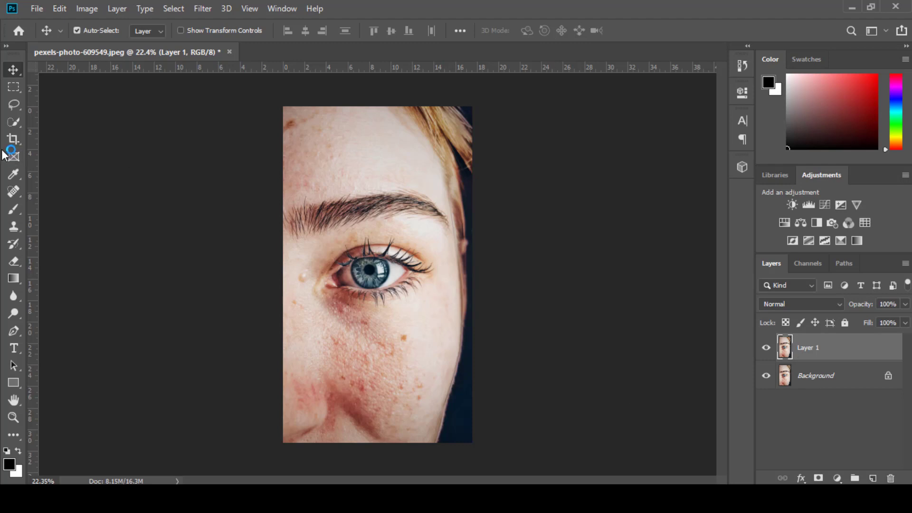
Quick-select the face and forehead, subtracting the dark background near the right cheek
left_click(12, 123)
mouse_move(365, 140)
left_mouse_down()
mouse_move(314, 294)
mouse_move(333, 342)
mouse_move(423, 439)
mouse_move(418, 338)
mouse_move(380, 287)
left_mouse_up()
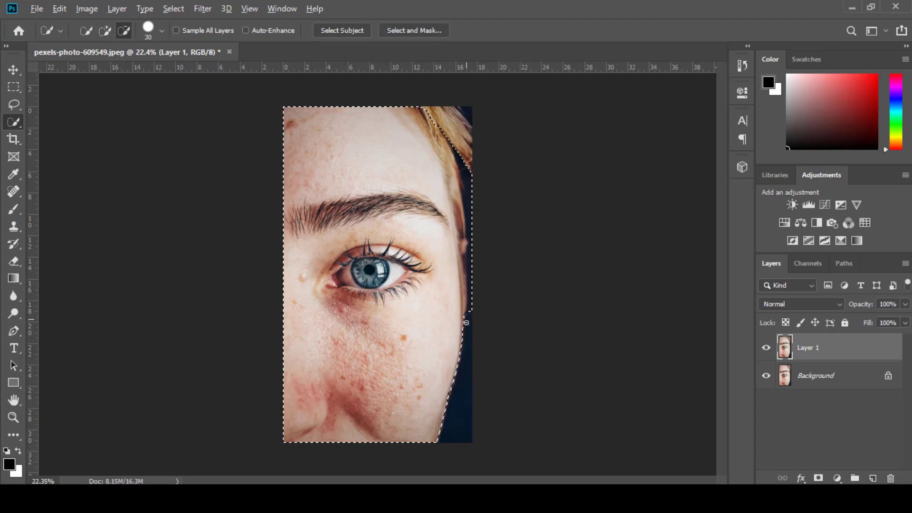
left_click_drag(463, 318, 466, 277)
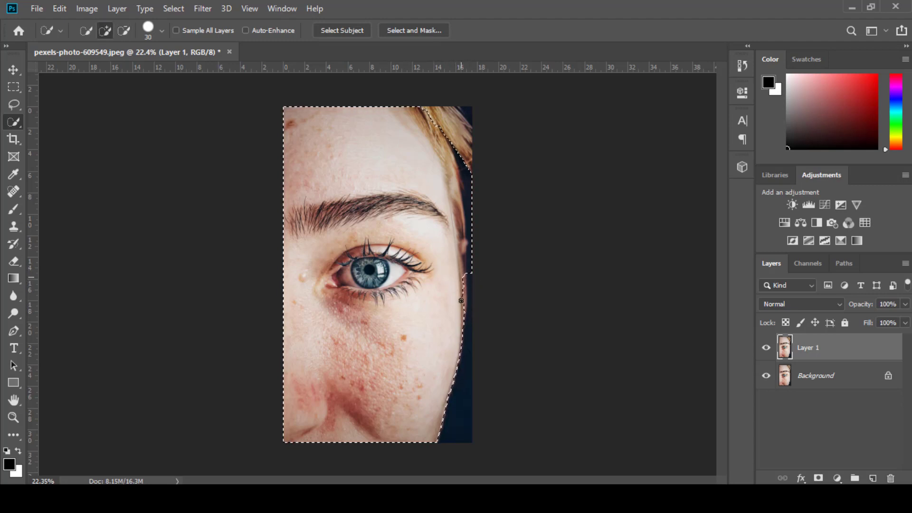
scroll(461, 280, "up", 3)
scroll(474, 332, "up", 3)
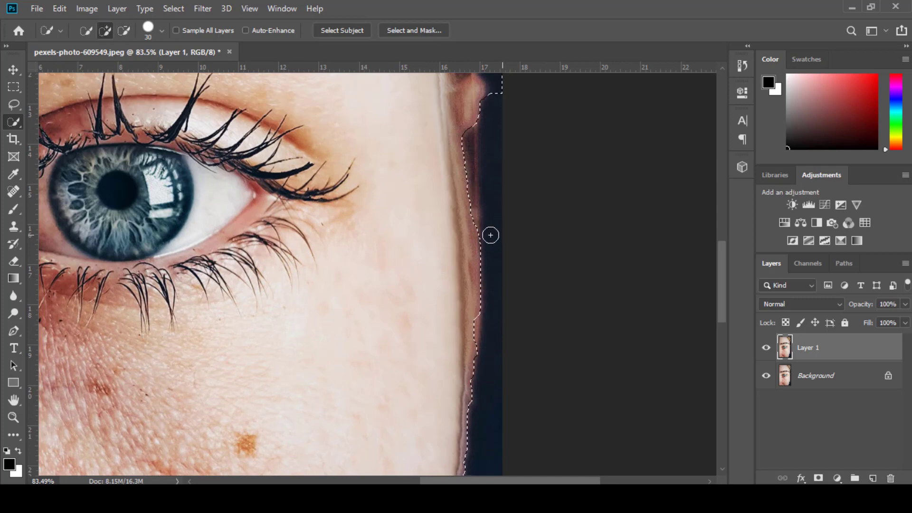
scroll(442, 191, "down", 3)
scroll(443, 191, "down", 3)
scroll(519, 190, "up", 1)
scroll(474, 287, "up", 2)
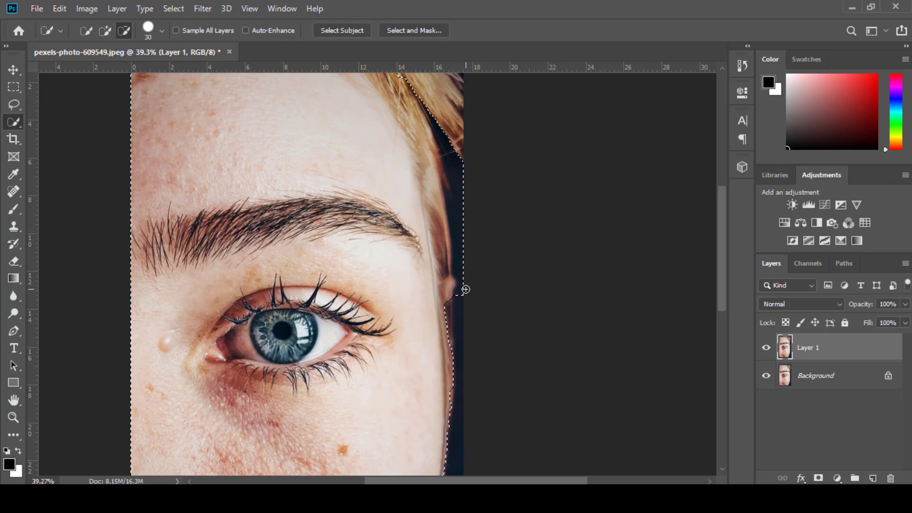
Trim the dark edge beside the eye, add the top-right hair, and mask Layer 1 to the selection
left_click_drag(465, 289, 460, 258)
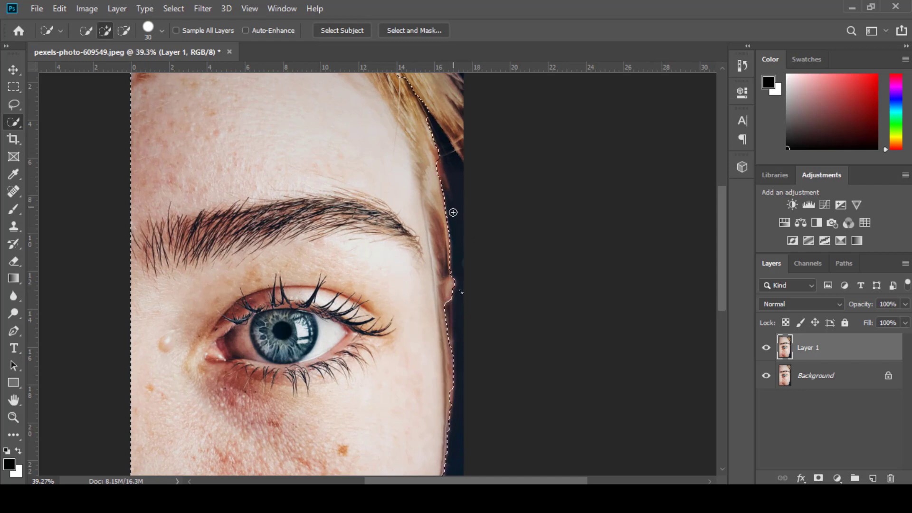
scroll(463, 322, "down", 3)
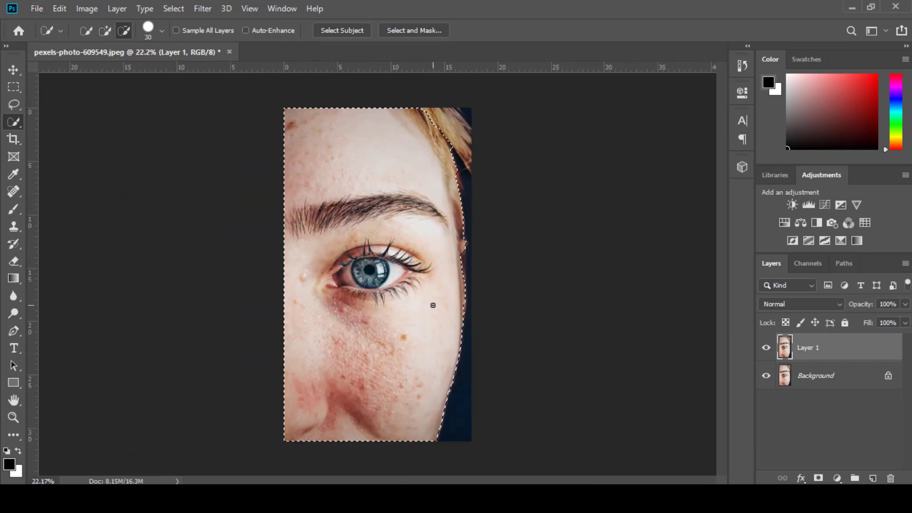
scroll(473, 93, "up", 4)
left_click_drag(423, 127, 411, 116)
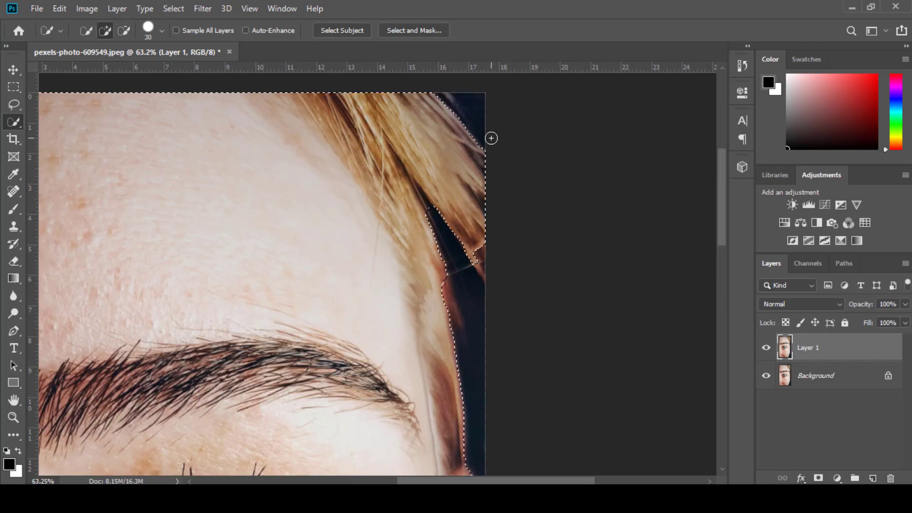
scroll(491, 136, "down", 2)
scroll(463, 220, "up", 3)
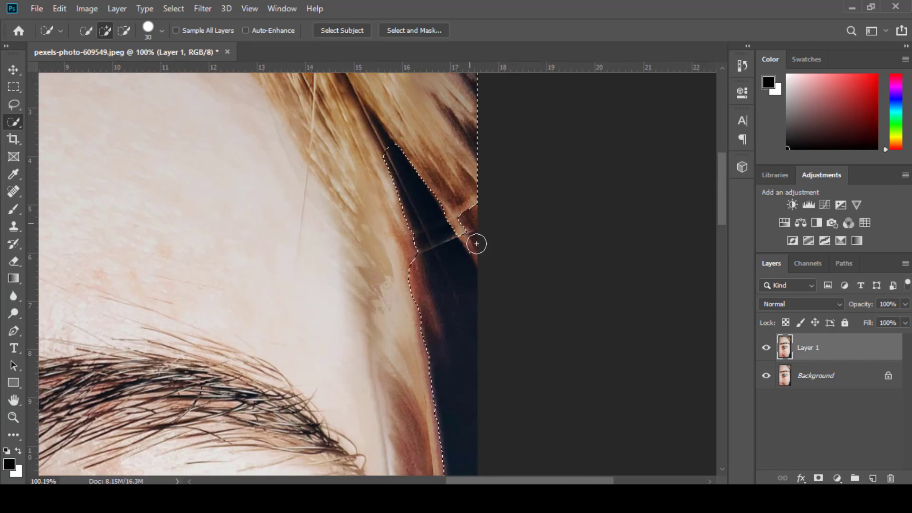
scroll(506, 240, "down", 5)
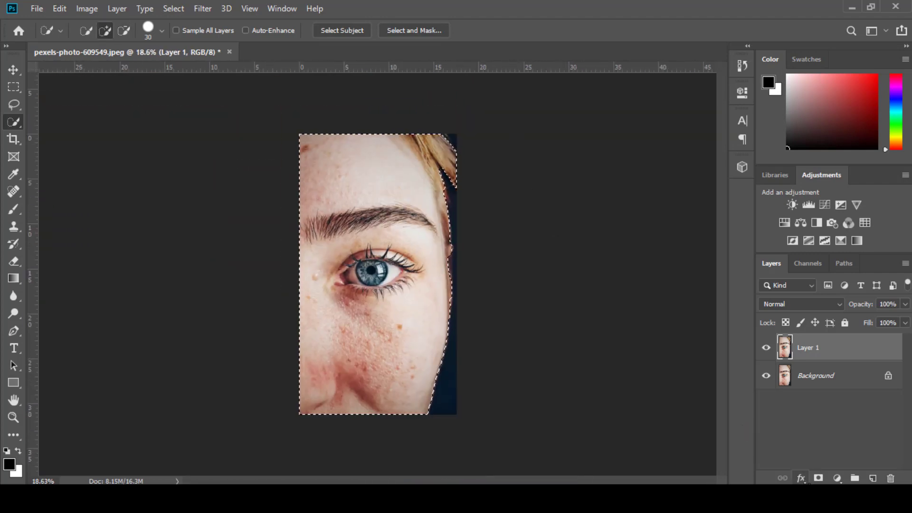
left_click(818, 478)
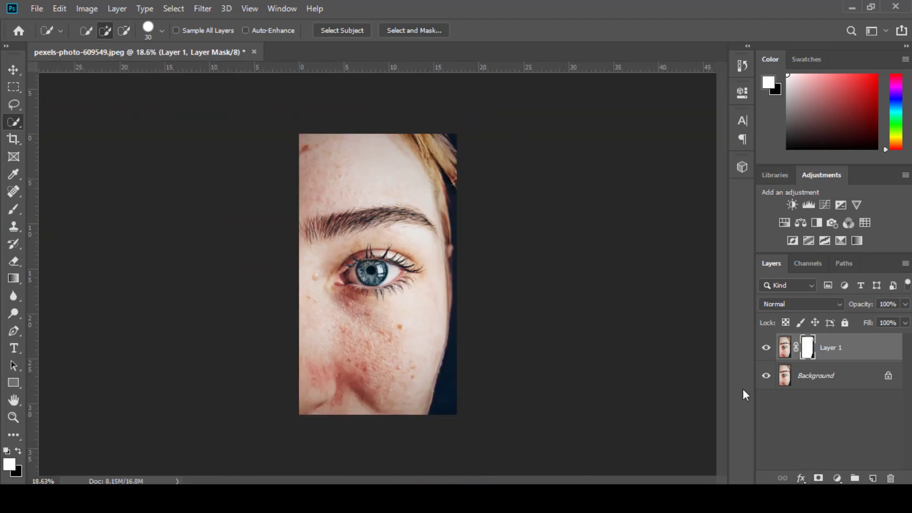
Refine Layer 1's mask in Select and Mask with radius 3 px, smooth about 25, contrast about 39%
double_click(806, 352)
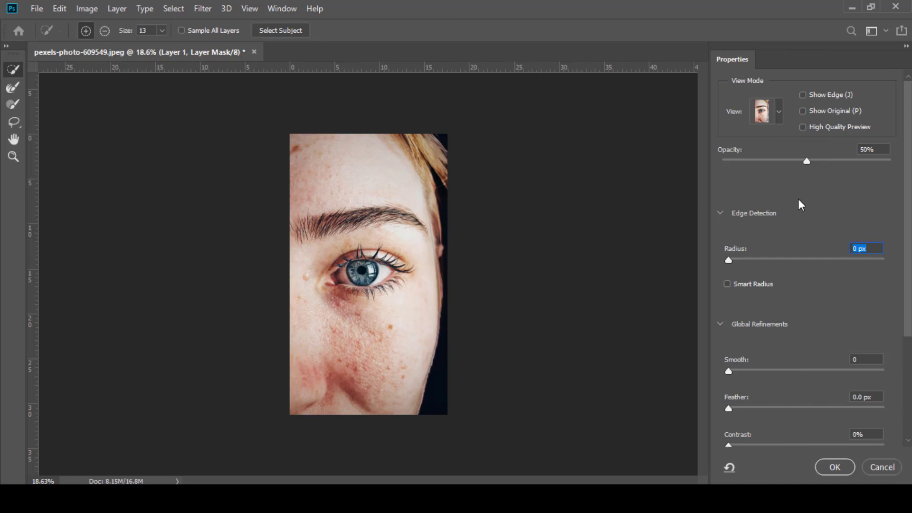
left_click(778, 113)
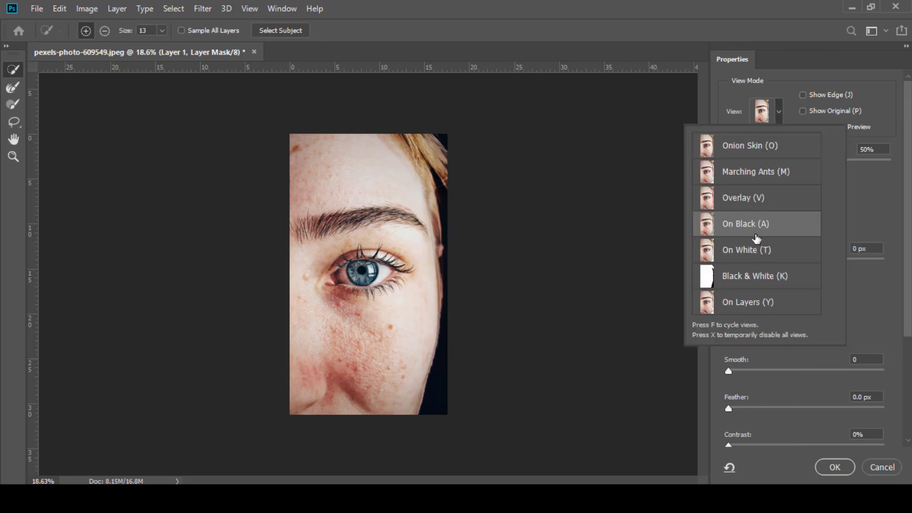
left_click(854, 209)
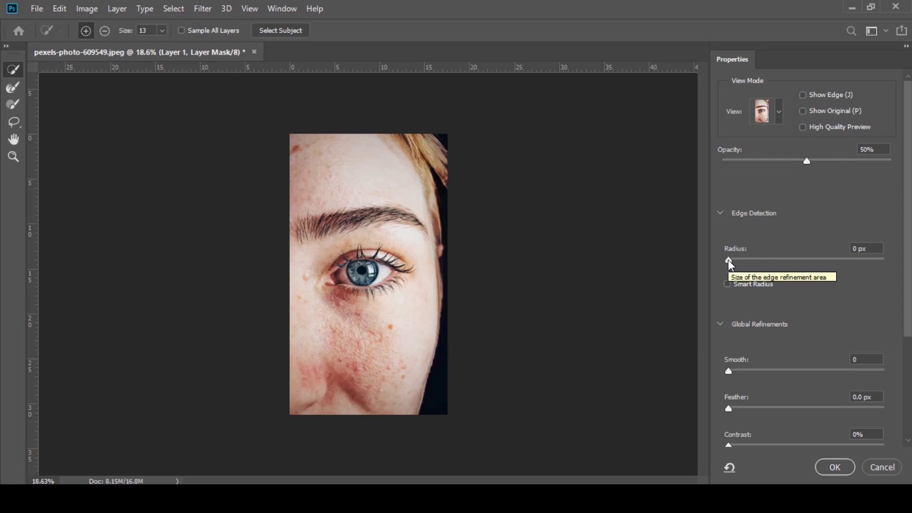
left_click(728, 261)
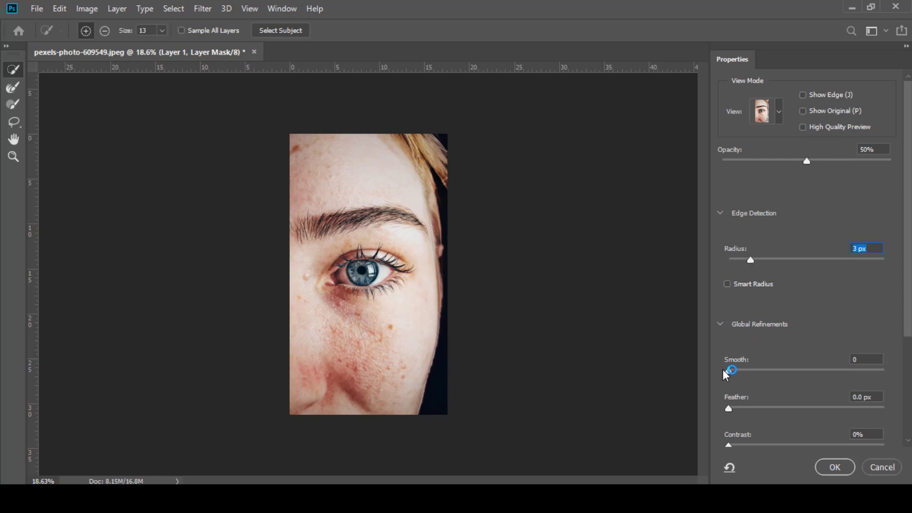
left_click_drag(723, 371, 777, 373)
left_click_drag(728, 446, 789, 446)
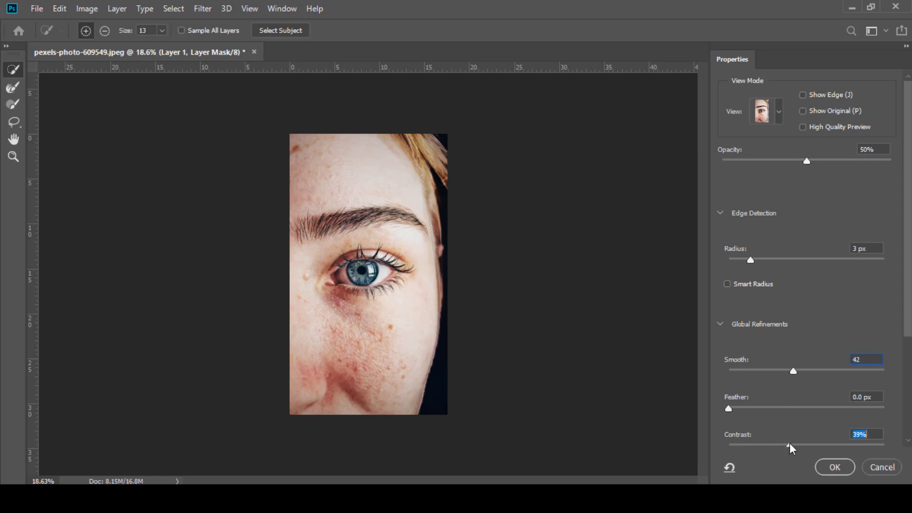
left_click(832, 465)
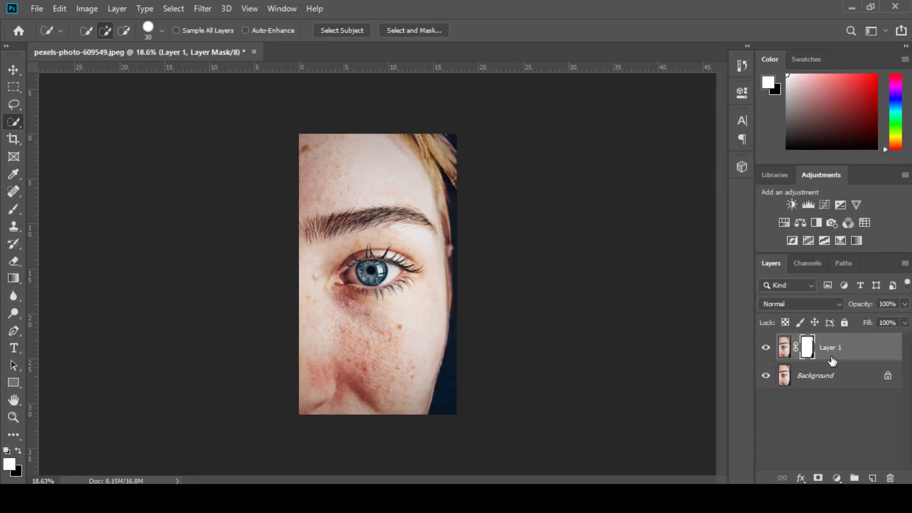
Convert Layer 1 to a smart object and make two copies of it, both hidden
right_click(807, 348)
right_click(836, 345)
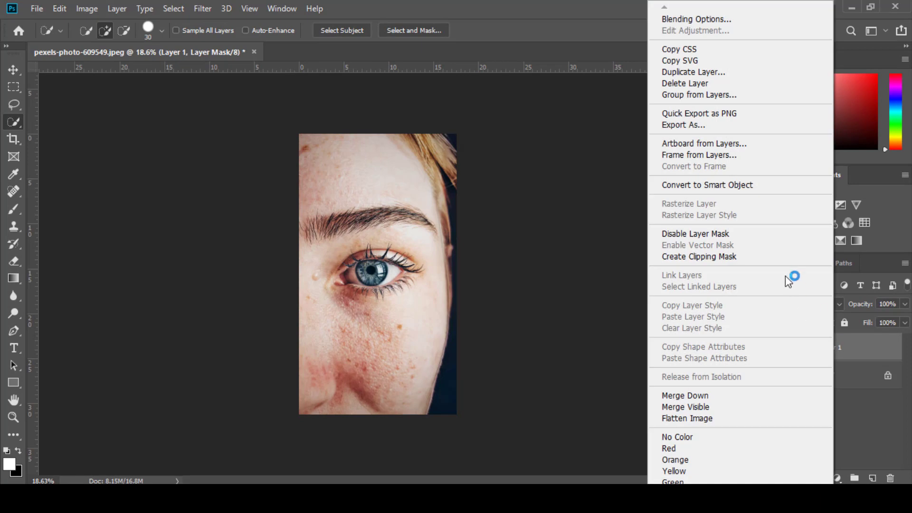
left_click(729, 186)
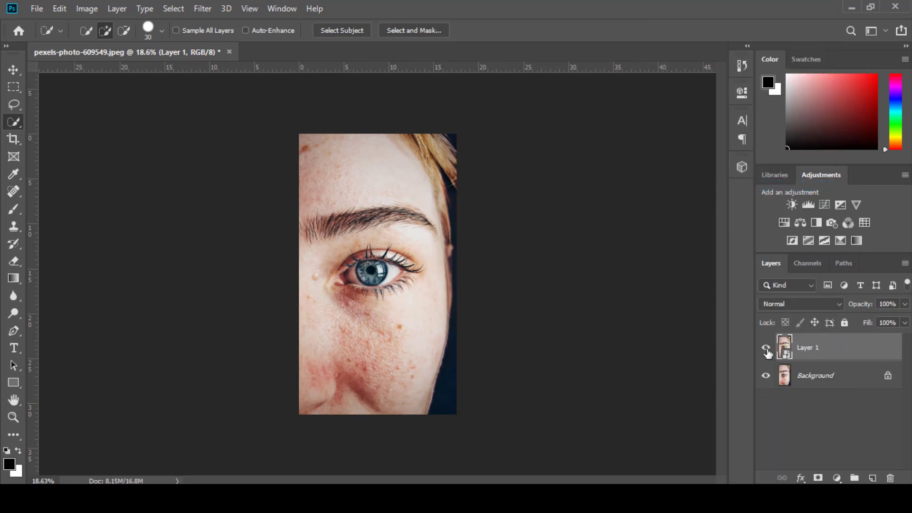
key("ctrl+j")
key("ctrl+j")
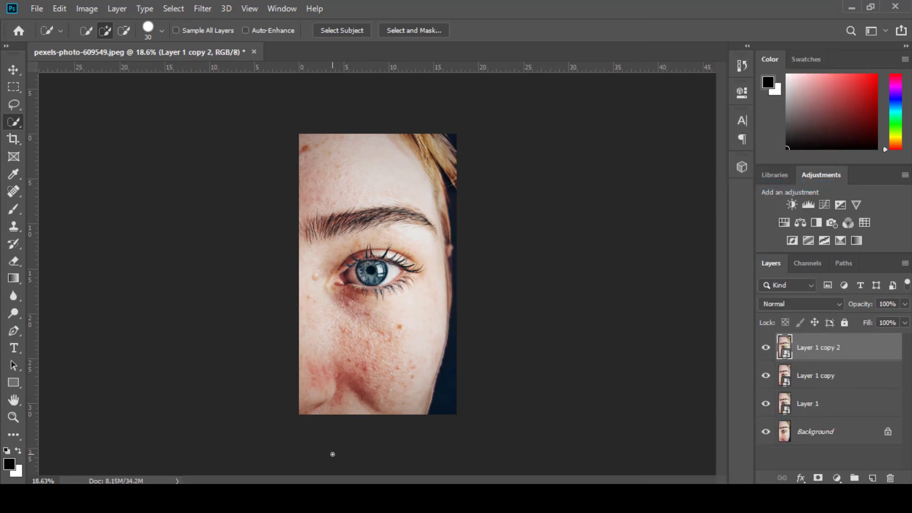
left_click(766, 375)
left_click(766, 348)
left_click(857, 406)
Apply Filter Gallery Poster Edges to Layer 1 with edge thickness 0, intensity 0, posterization 2
left_click(197, 8)
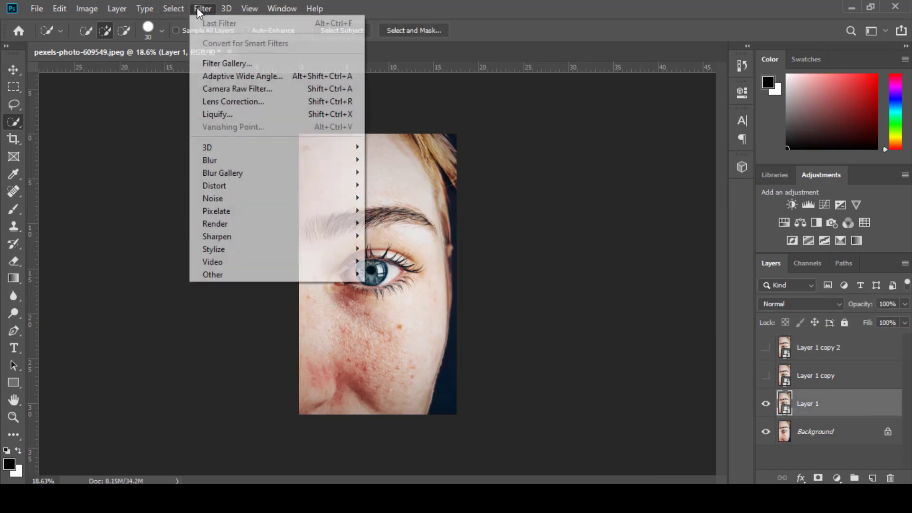
left_click(211, 62)
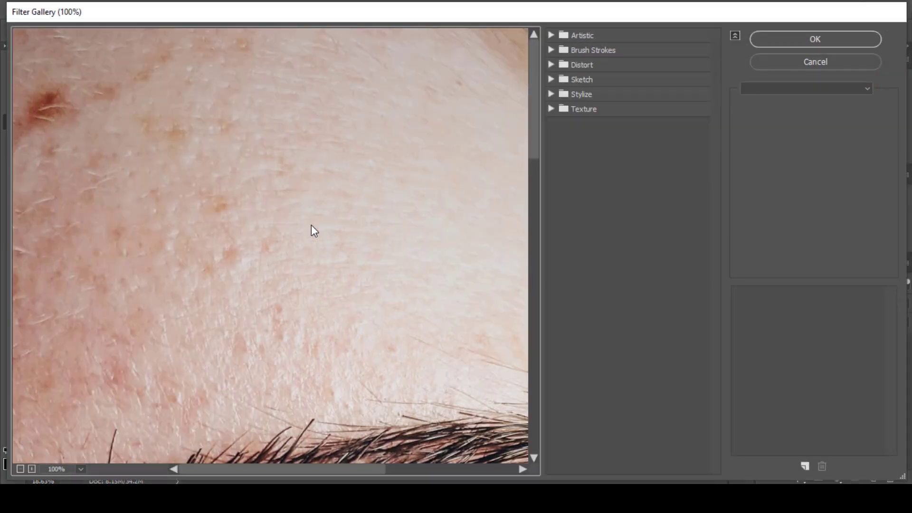
scroll(315, 246, "down", 2)
scroll(342, 312, "down", 4)
scroll(343, 312, "down", 1)
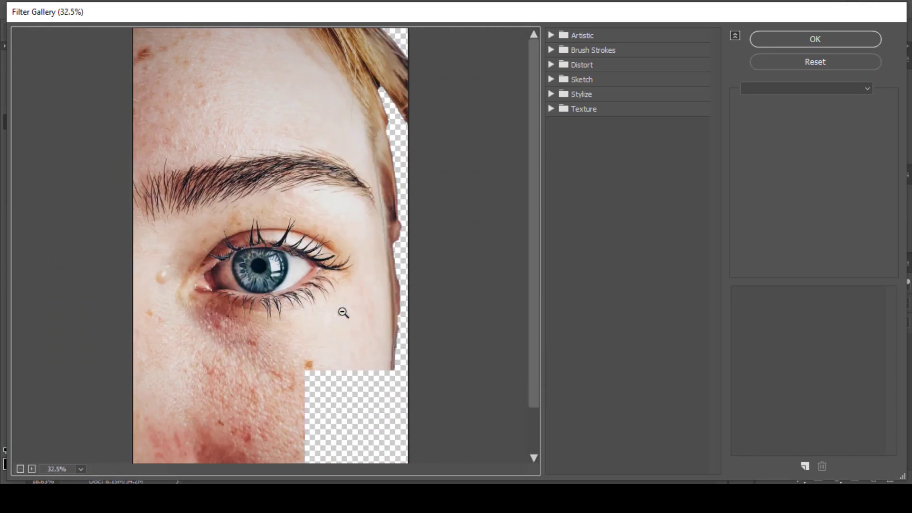
scroll(343, 312, "down", 1)
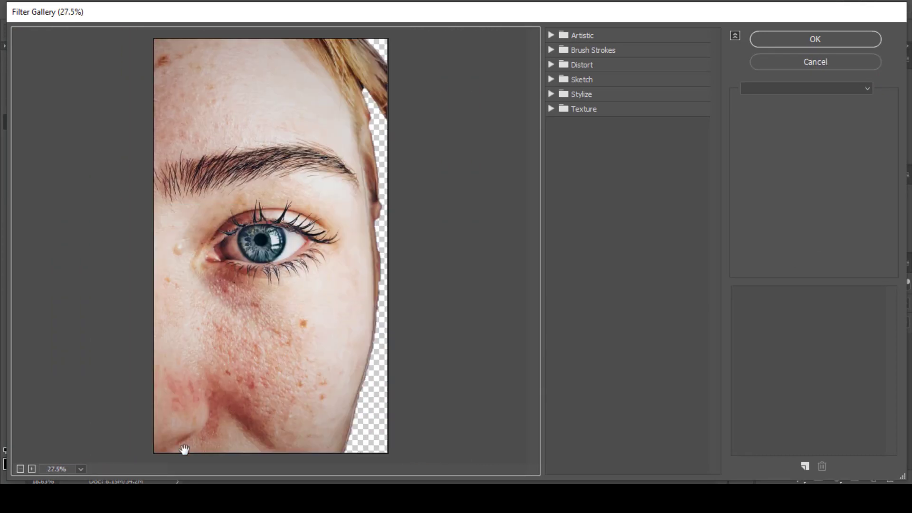
left_click(593, 36)
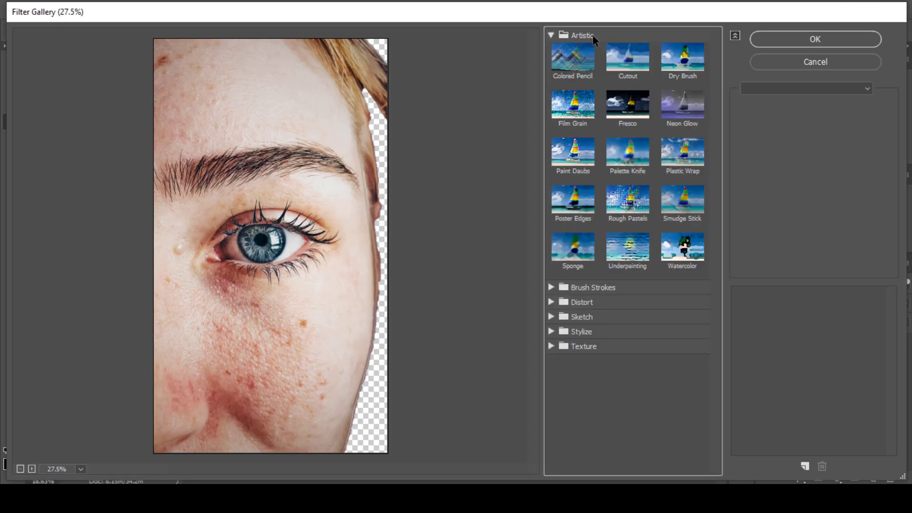
left_click(574, 209)
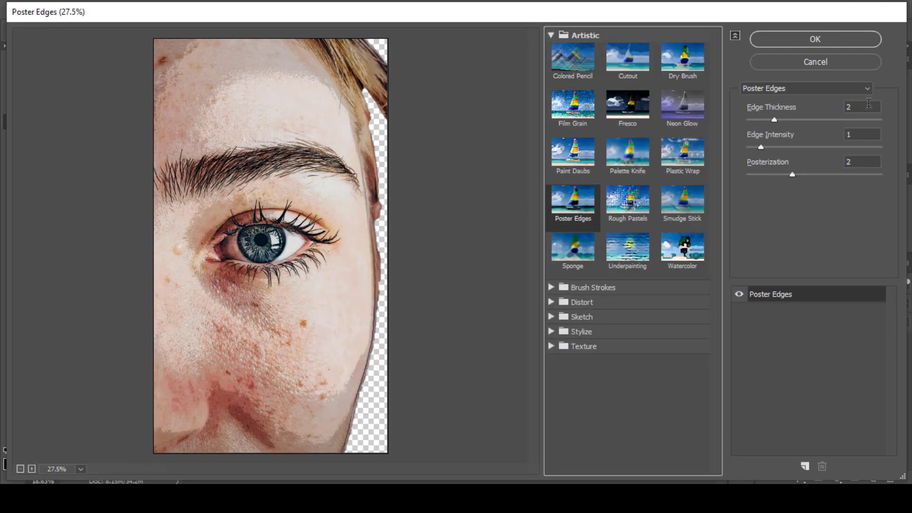
double_click(869, 106)
type("00")
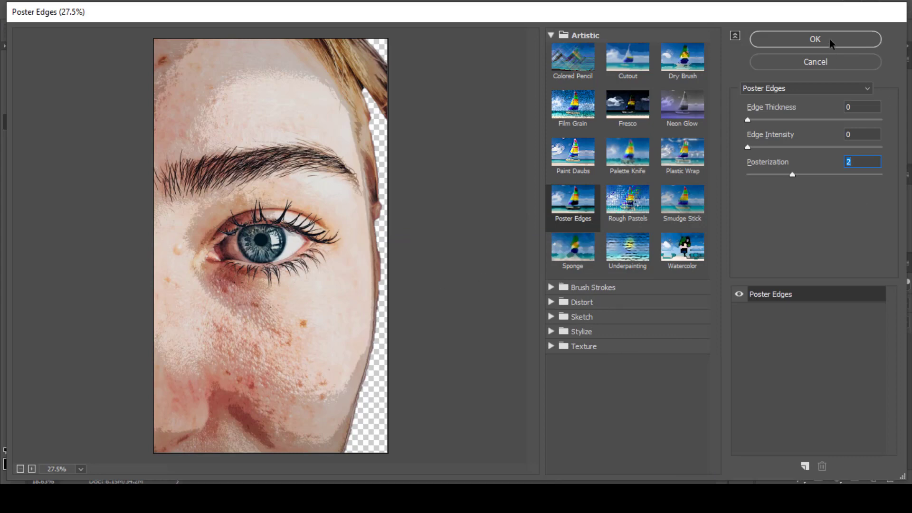
left_click(831, 43)
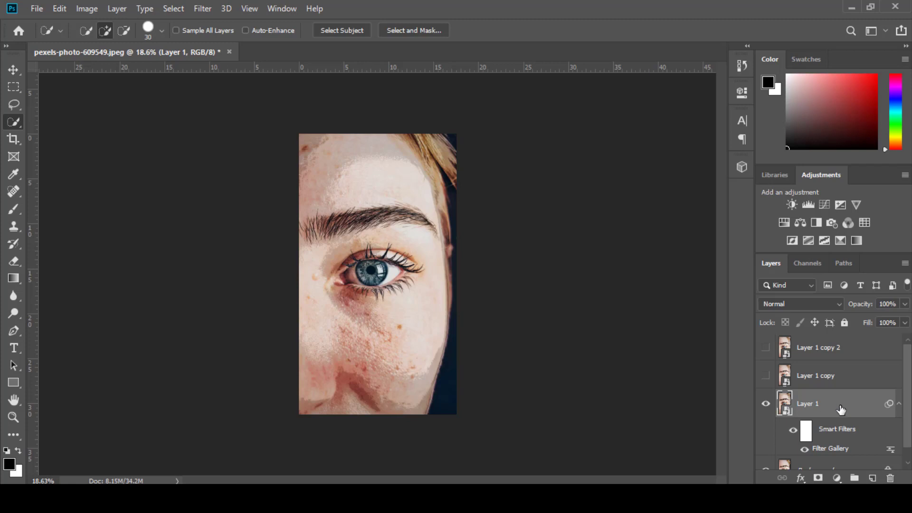
Add an Unsharp Mask to Layer 1 with amount 90, radius 5 and threshold 10
left_click(202, 9)
mouse_move(217, 211)
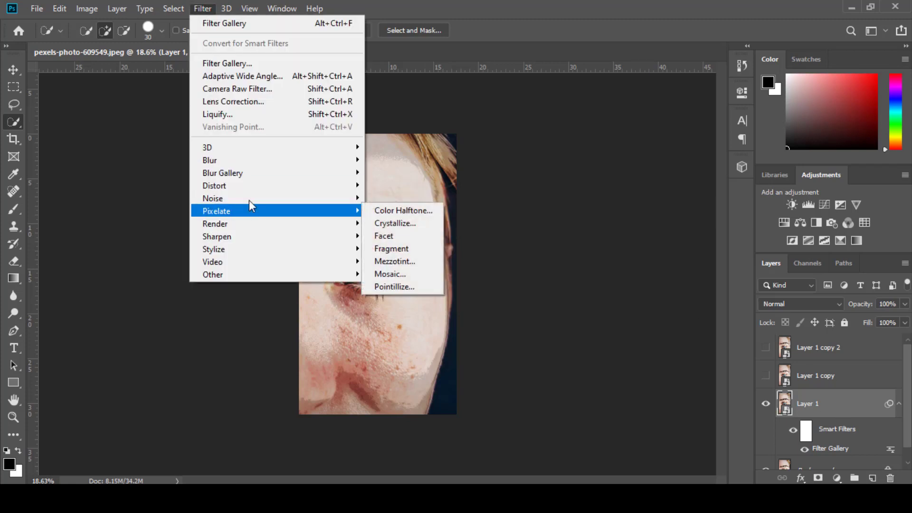
left_click(409, 297)
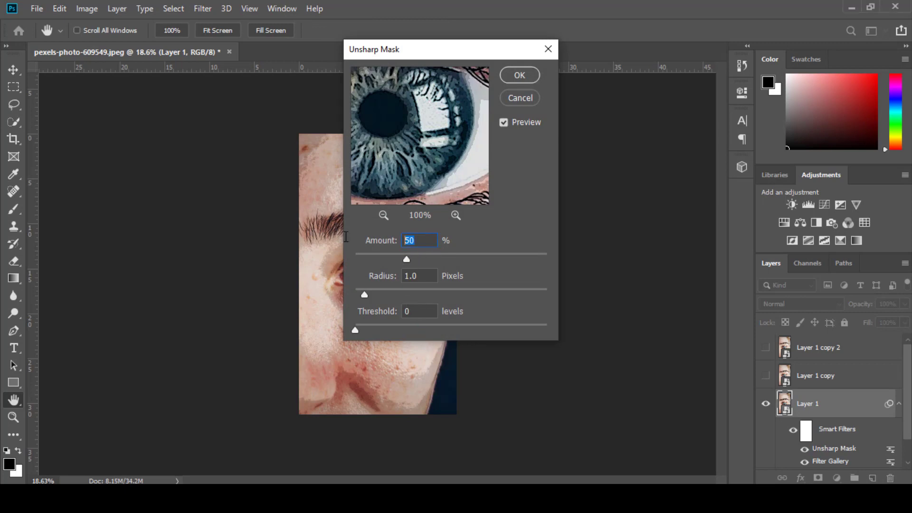
type("90")
key("Tab")
type("5")
key("Tab")
type("10")
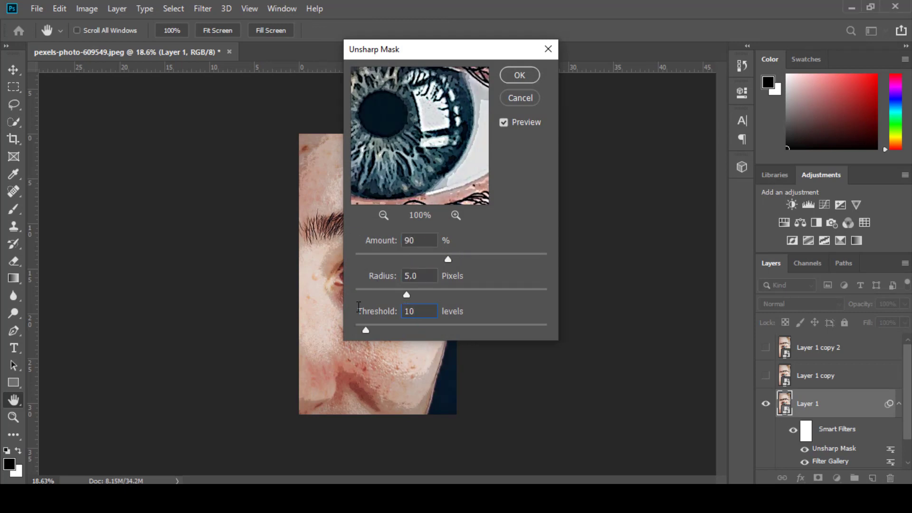
left_click(520, 75)
key("w")
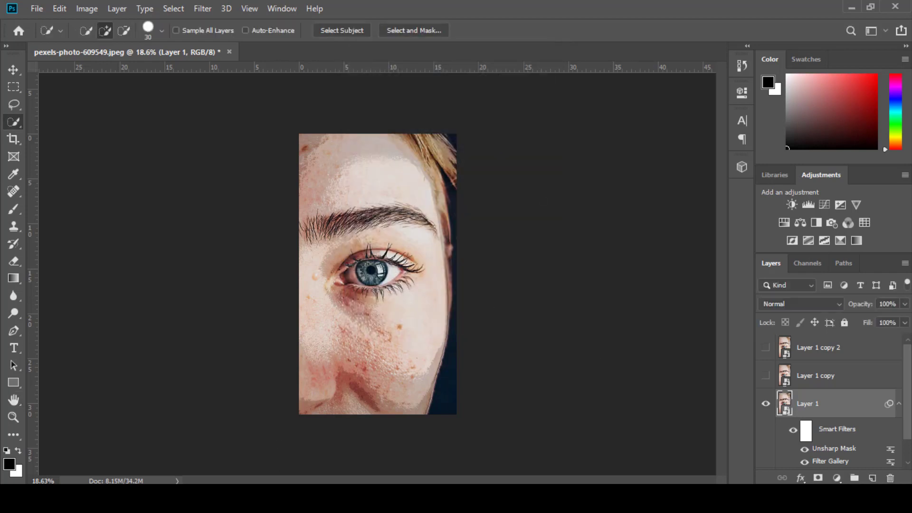
Apply Oil Paint with stylization 4, cleanliness 3, scale 0.1, and bristle detail, angle, shine 0
scroll(836, 423, "down", 1)
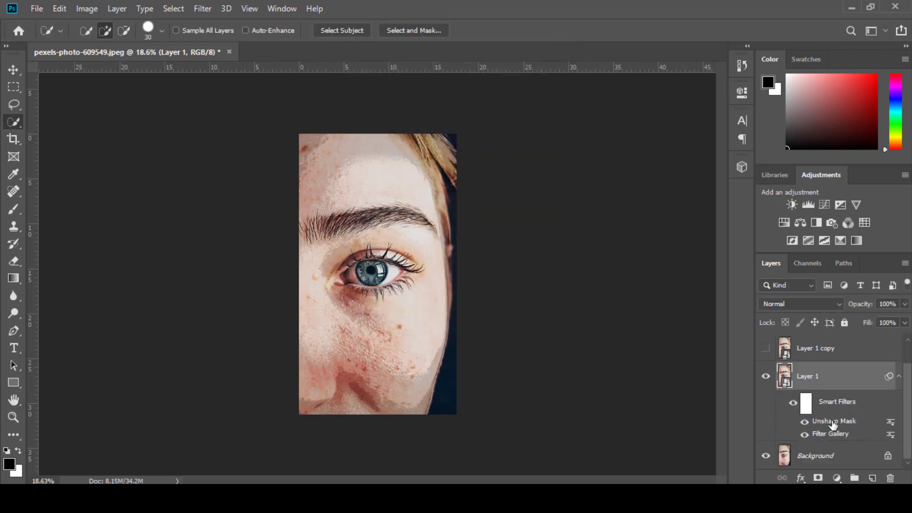
left_click(201, 10)
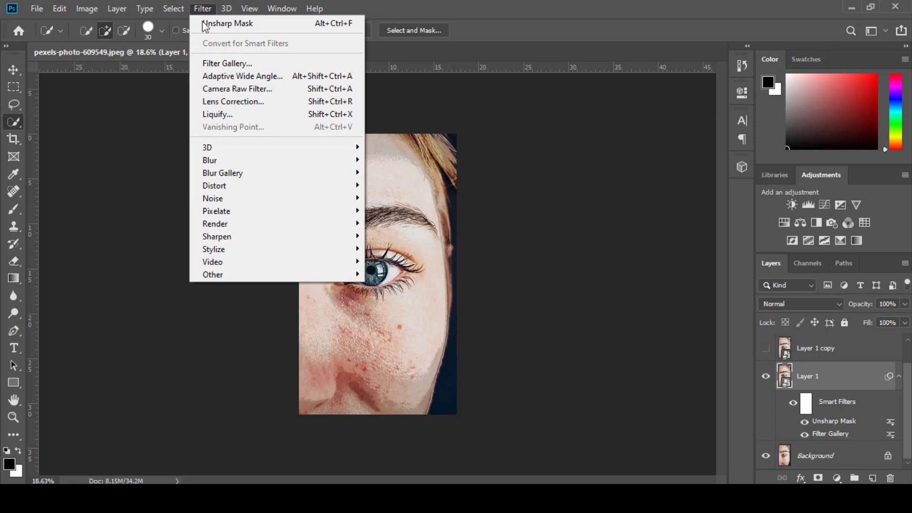
left_click(244, 236)
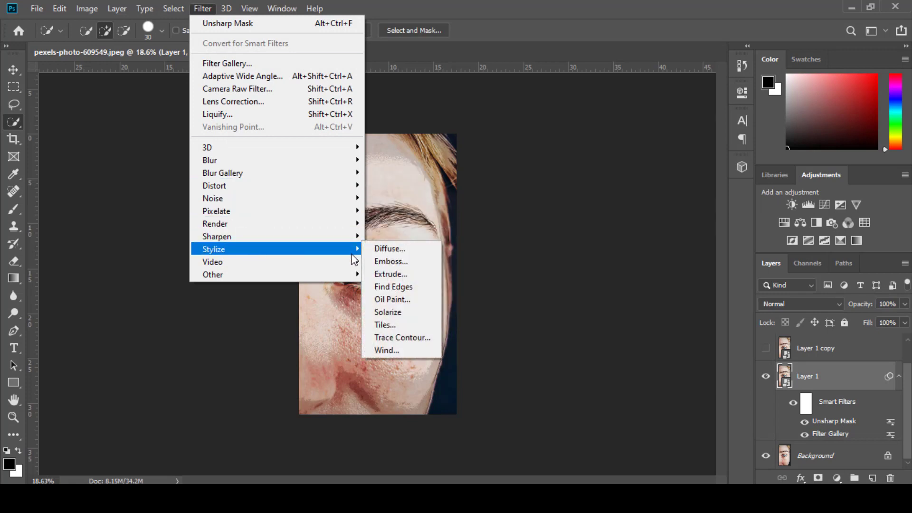
left_click(410, 296)
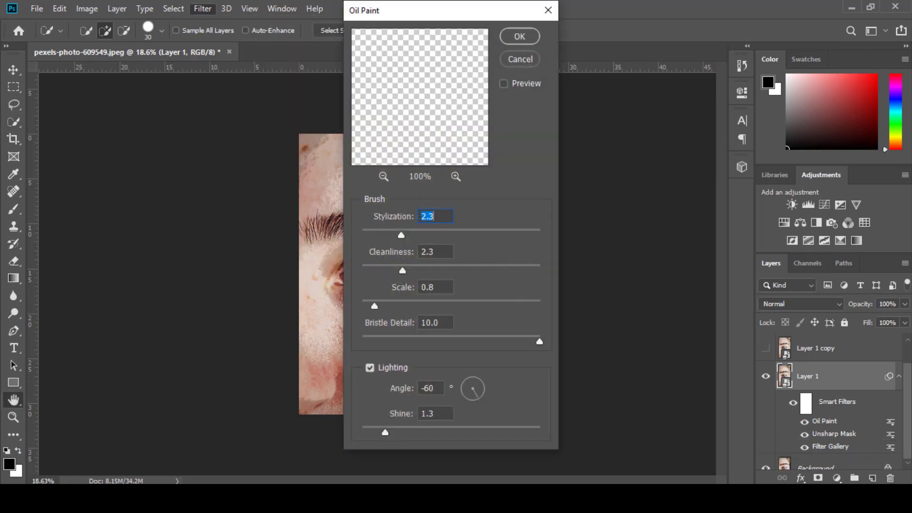
double_click(438, 216)
type("4")
key("Tab")
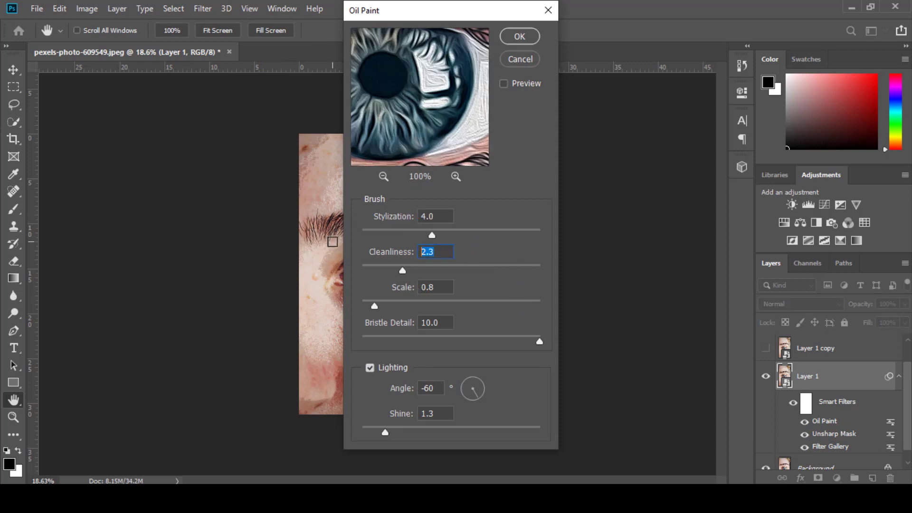
type("3")
key("Tab")
type("0.")
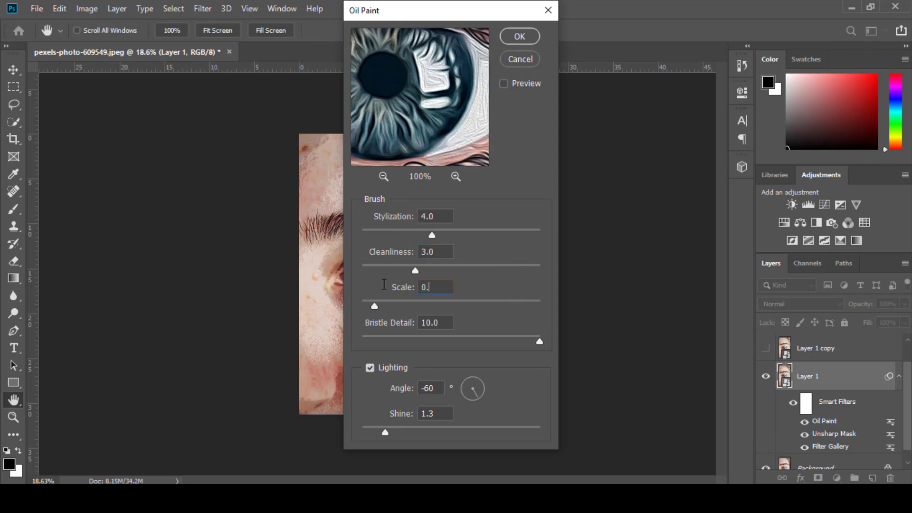
type("1")
key("Tab")
type("0")
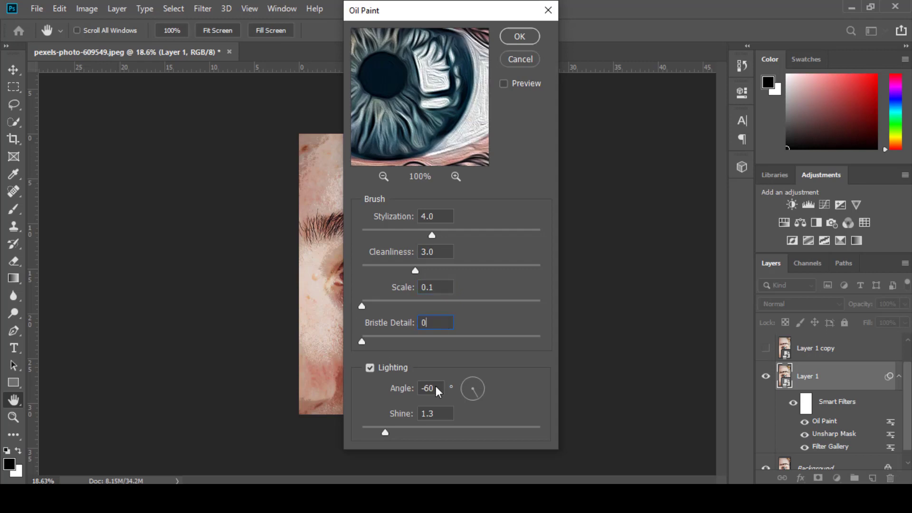
key("Tab")
type("0")
key("Tab")
type("0")
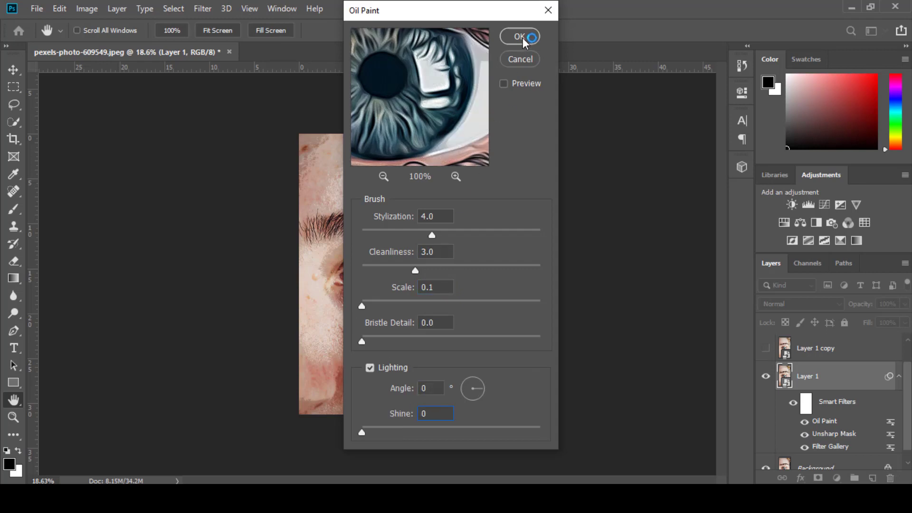
left_click(522, 37)
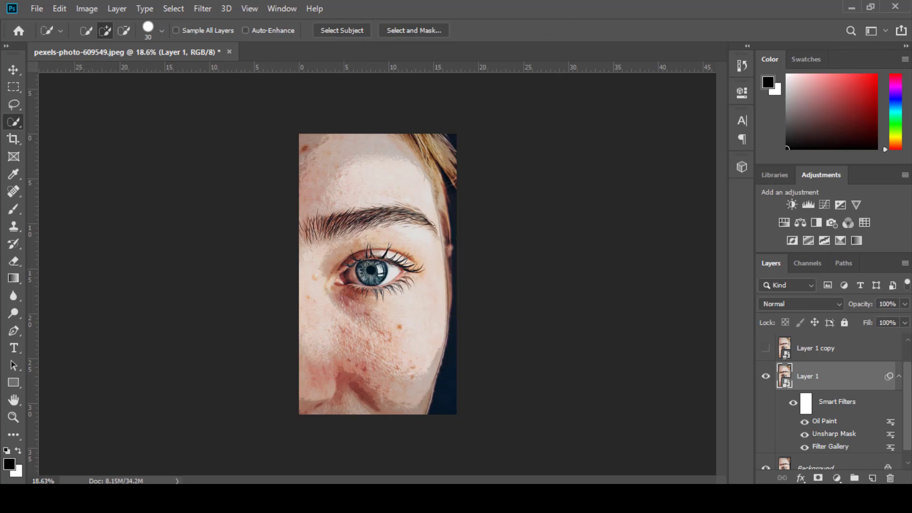
Reopen the Oil Paint filter and cancel it, avoiding a duplicate filter
left_click(202, 9)
mouse_move(214, 249)
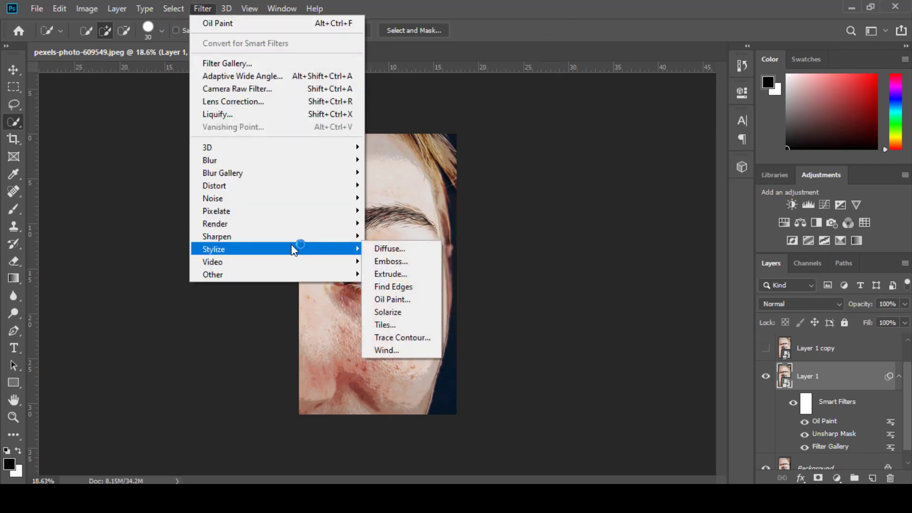
left_click(423, 300)
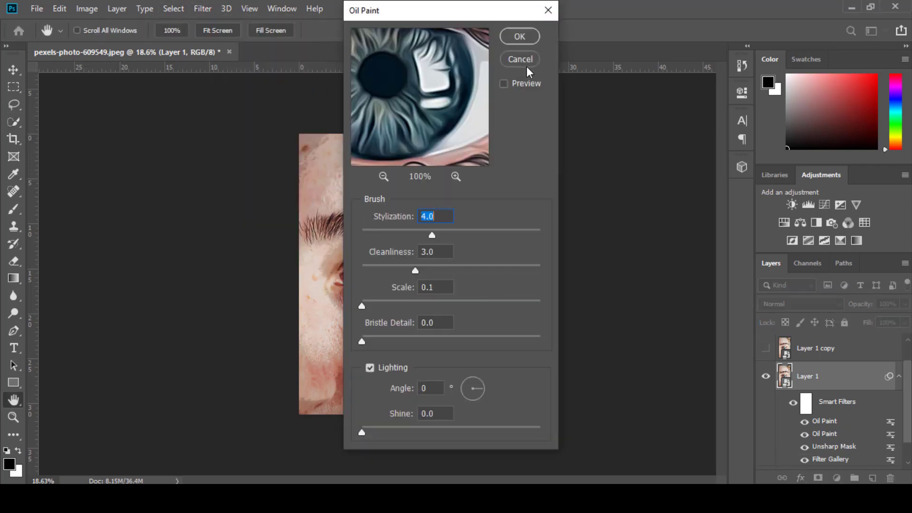
left_click(526, 66)
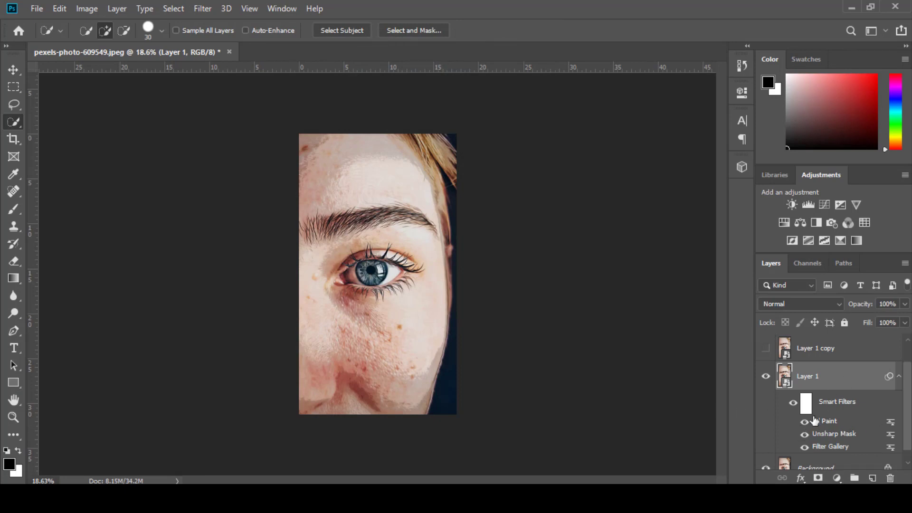
Add a second Unsharp Mask to Layer 1 with amount 60 and threshold 5
left_click(204, 9)
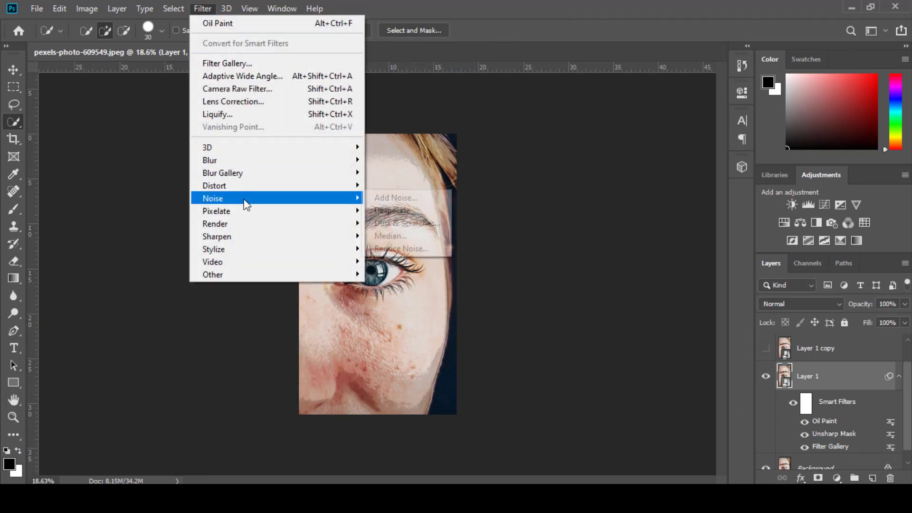
mouse_move(217, 237)
left_click(400, 301)
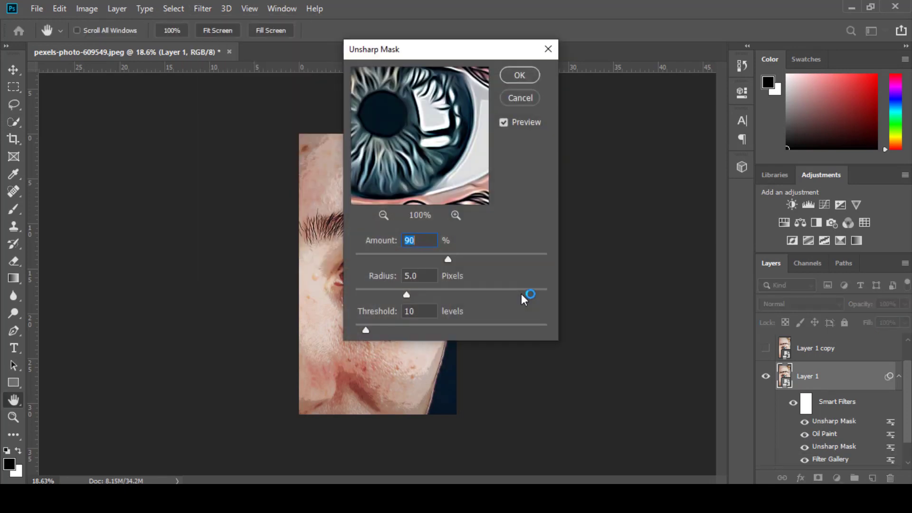
type("60")
double_click(427, 308)
type("5")
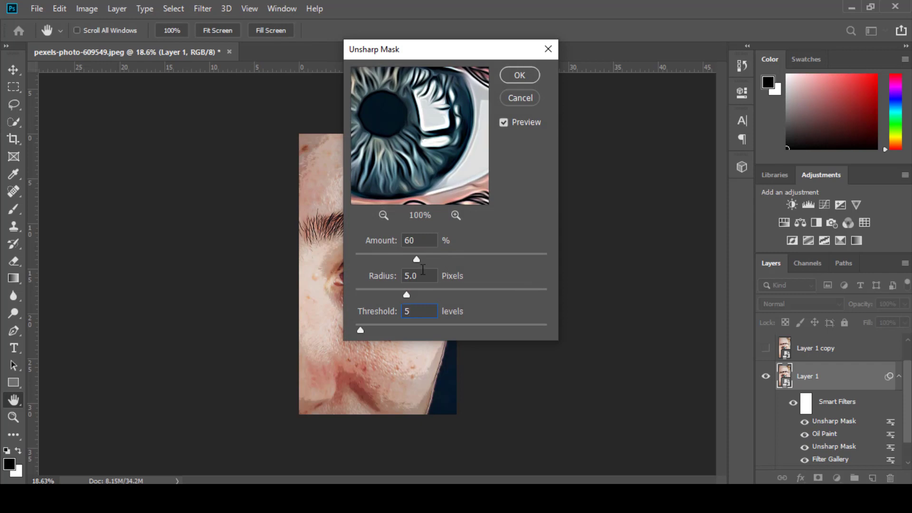
left_click(513, 75)
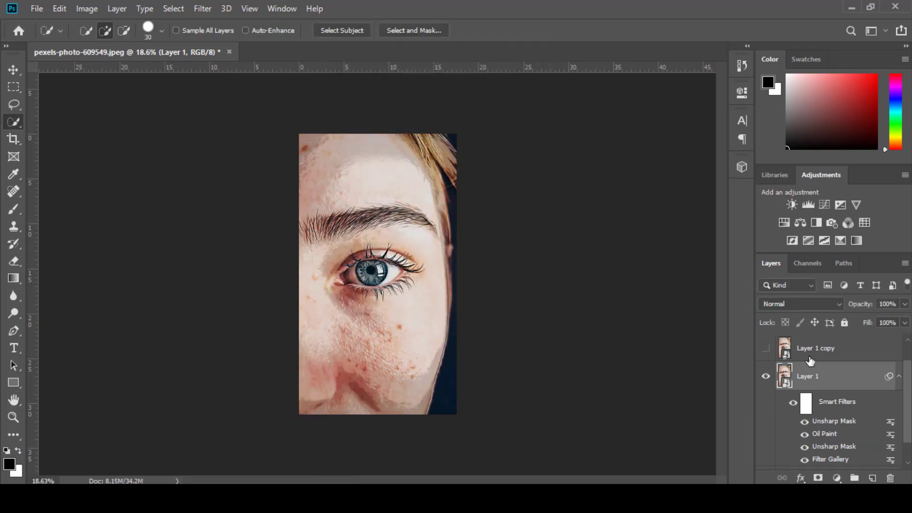
Rename Layer 1 to 'effect'
double_click(817, 376)
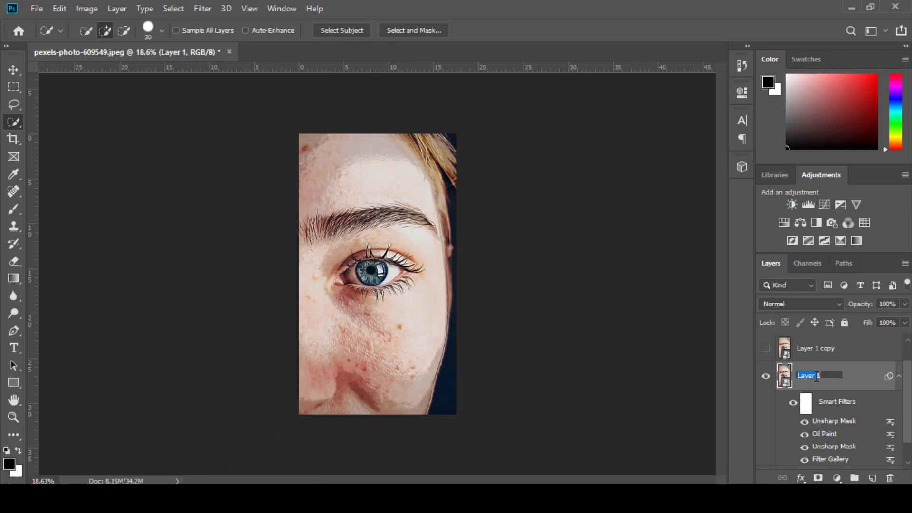
type("effect")
key("Return")
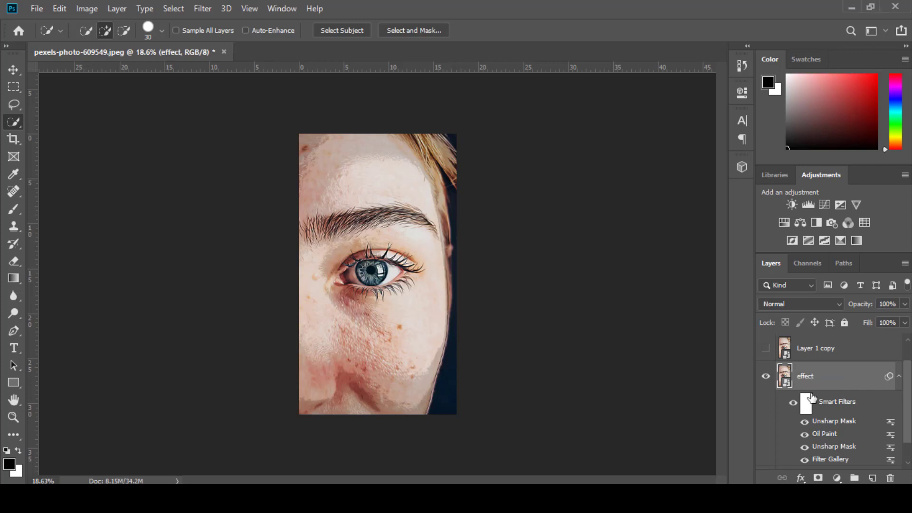
Show Layer 1 copy and apply Filter Gallery Poster Edges with edge intensity 3, posterization 6
left_click(899, 377)
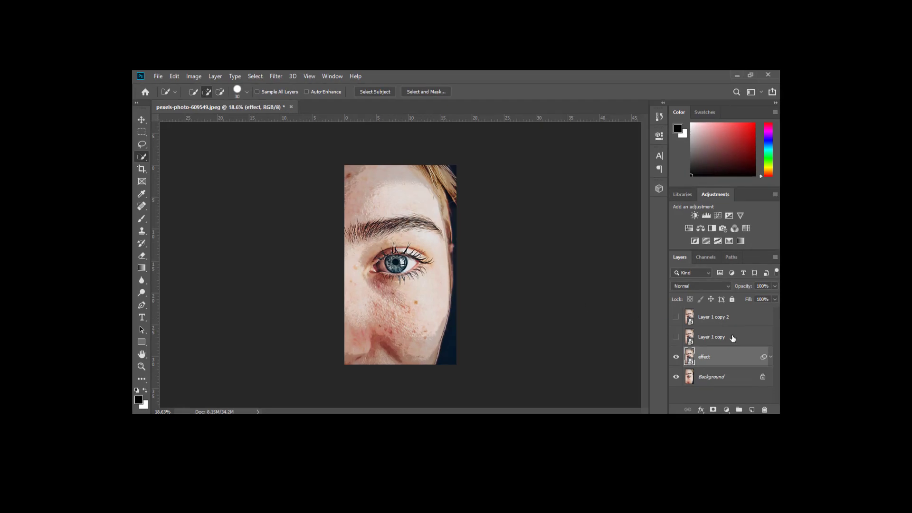
left_click(689, 336)
left_click(275, 76)
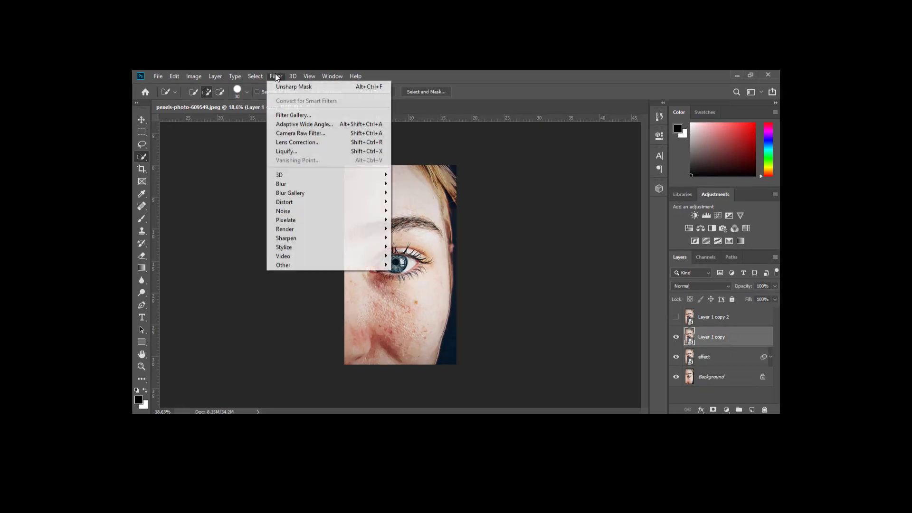
left_click(292, 152)
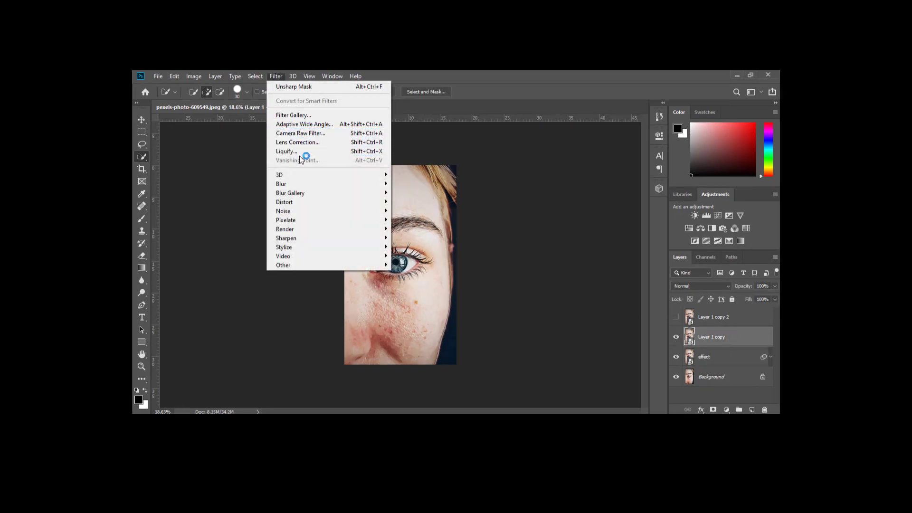
left_click(293, 116)
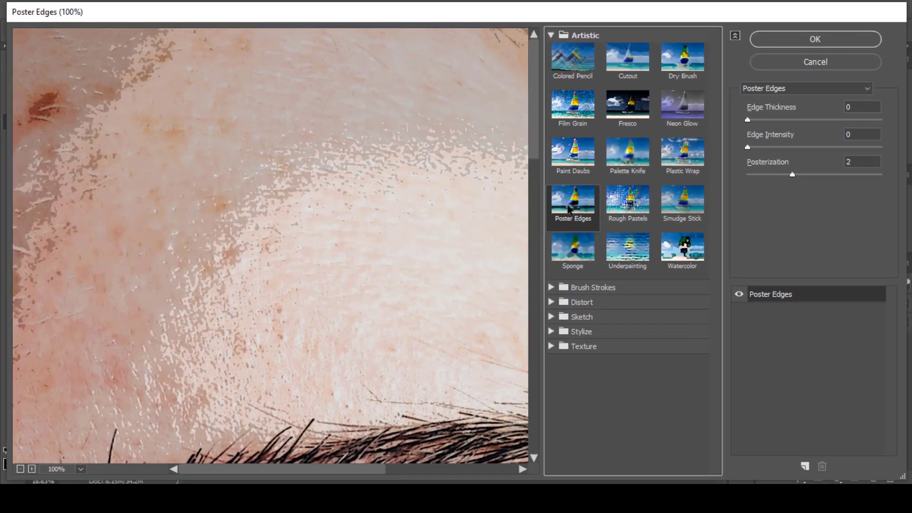
key("Tab")
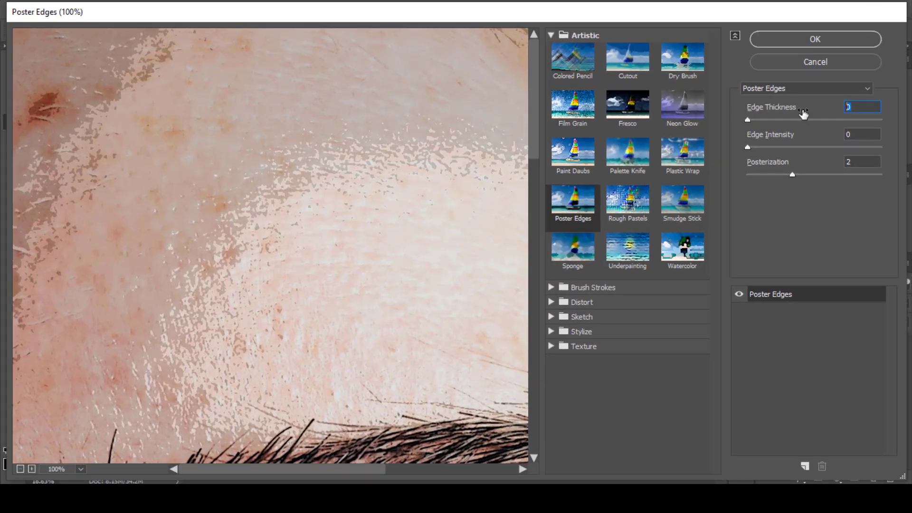
key("Tab")
type("3")
key("Tab")
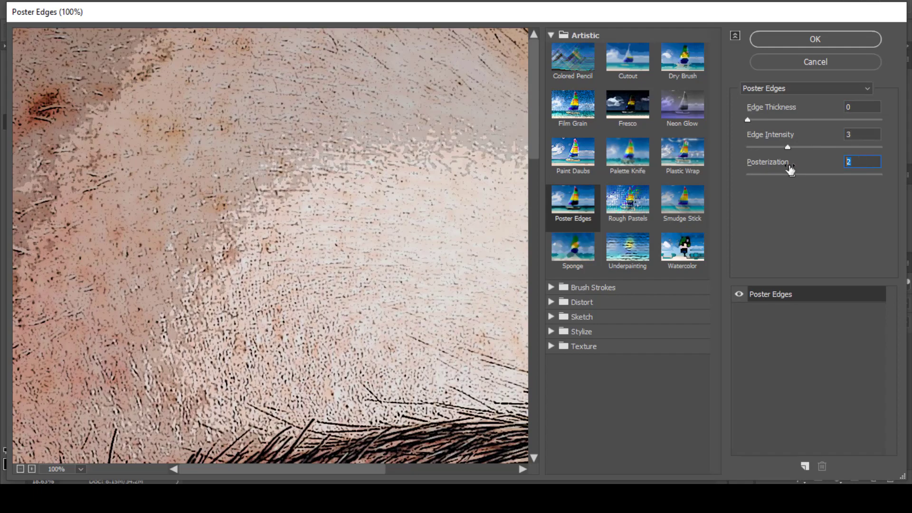
type("6")
left_click(792, 40)
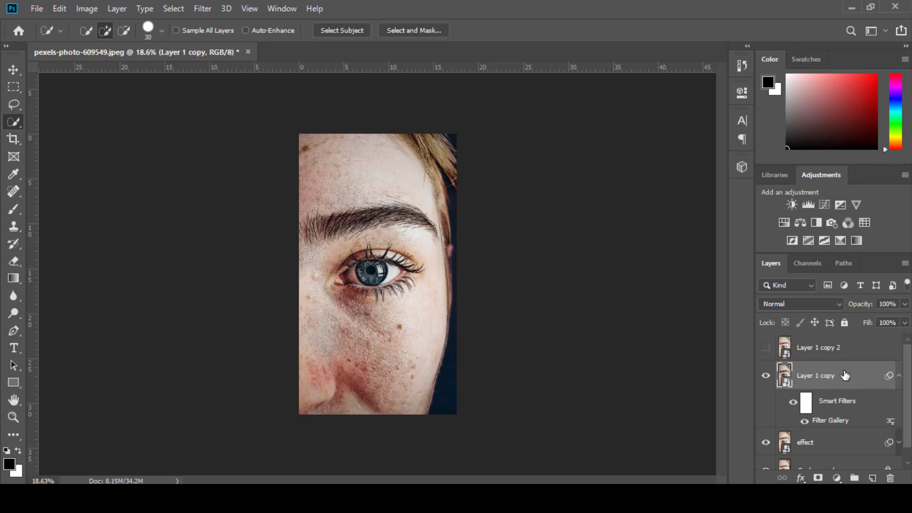
Add an Oil Paint smart filter to Layer 1 copy with stylization 4 and cleanliness 3
left_click(202, 9)
mouse_move(215, 224)
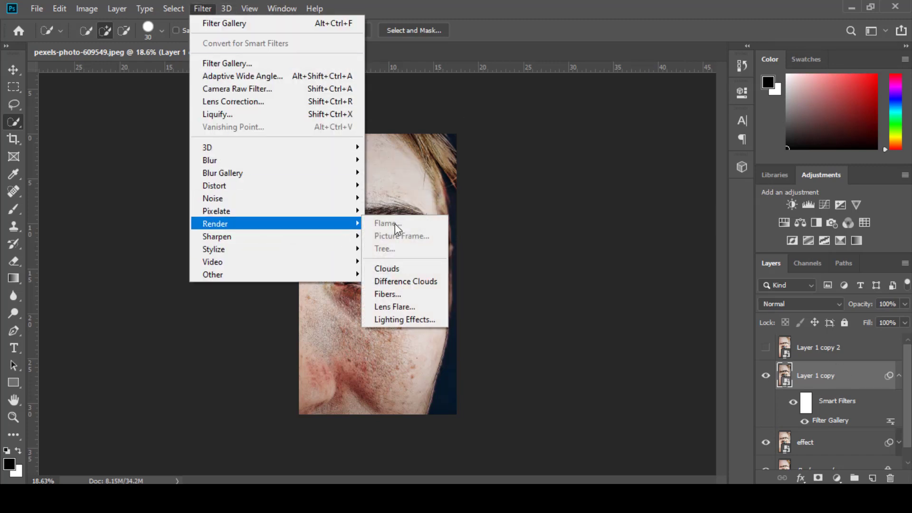
mouse_move(214, 249)
left_click(392, 299)
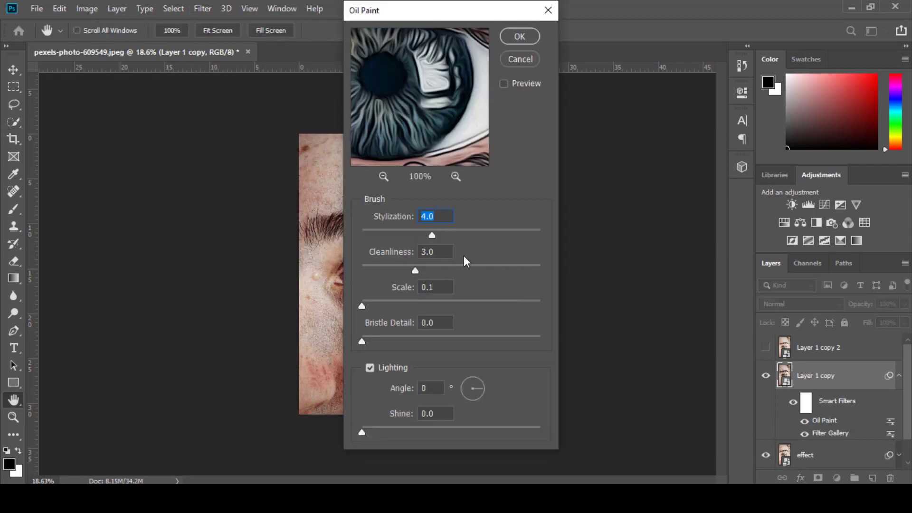
key("Tab")
key("Tab")
left_click(530, 37)
key("w")
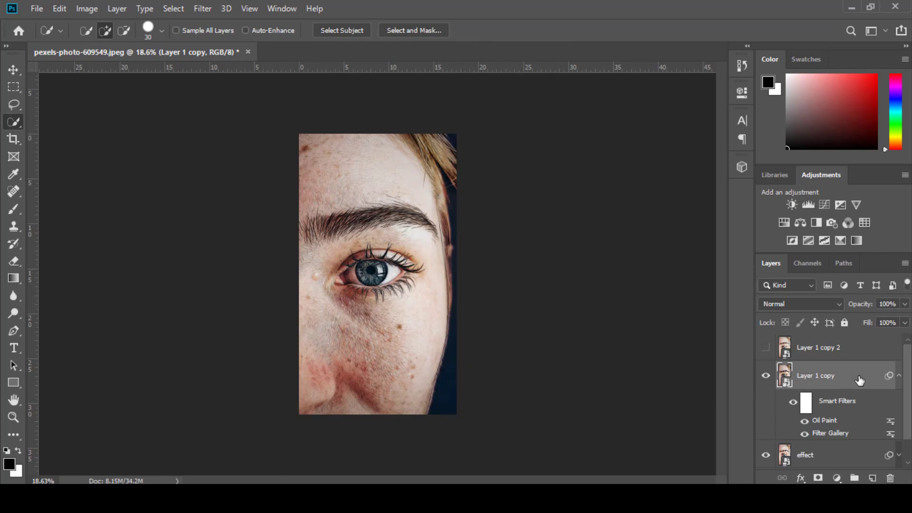
left_click(839, 305)
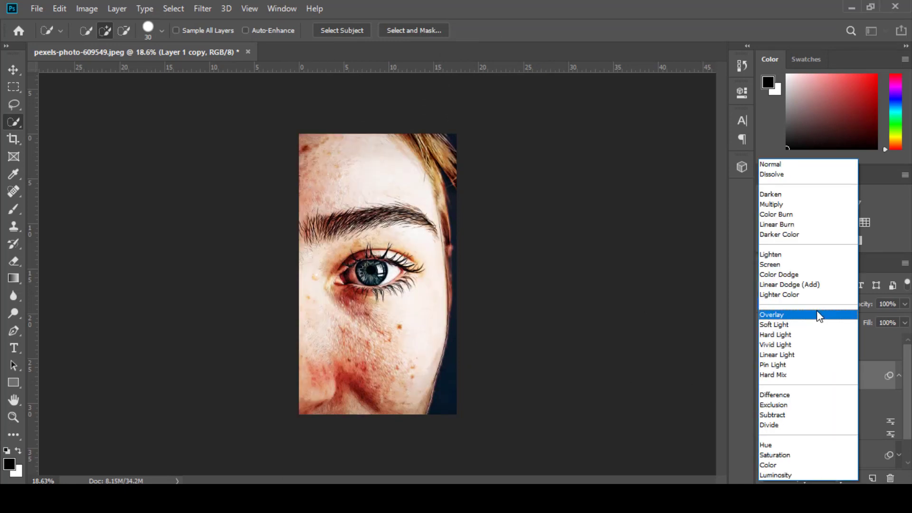
Blend Layer 1 copy in Overlay mode at 25% opacity
left_click(817, 310)
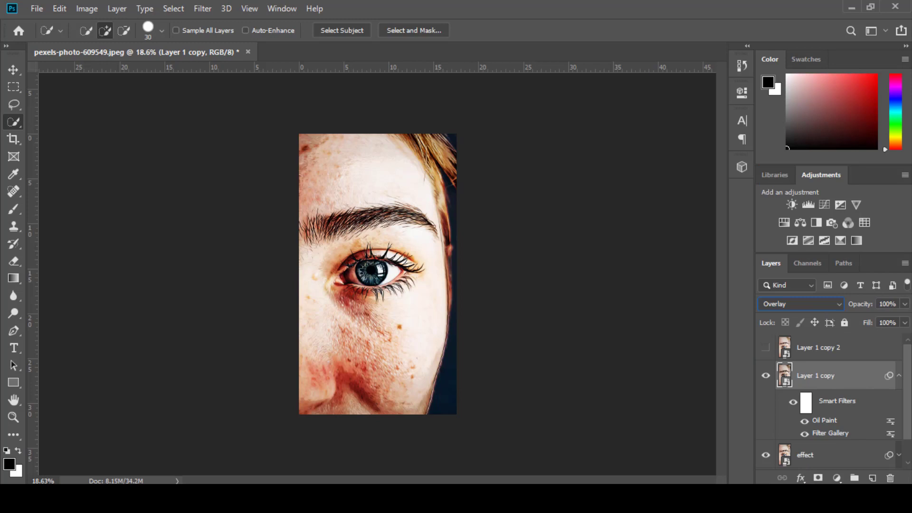
left_click(856, 306)
type("25")
left_click(886, 323)
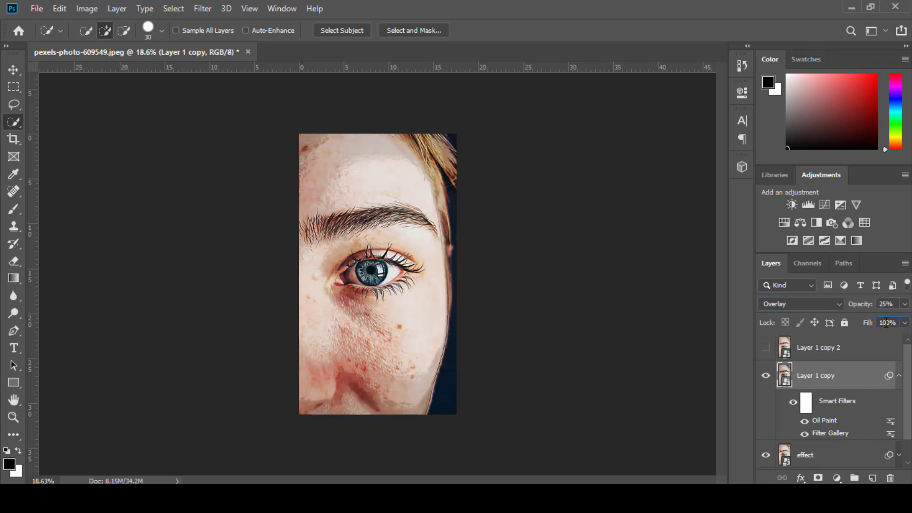
Rename Layer 1 copy to 'outlines' and Layer 1 copy 2 to 'high pass'
double_click(806, 377)
type("outlines")
left_click(830, 349)
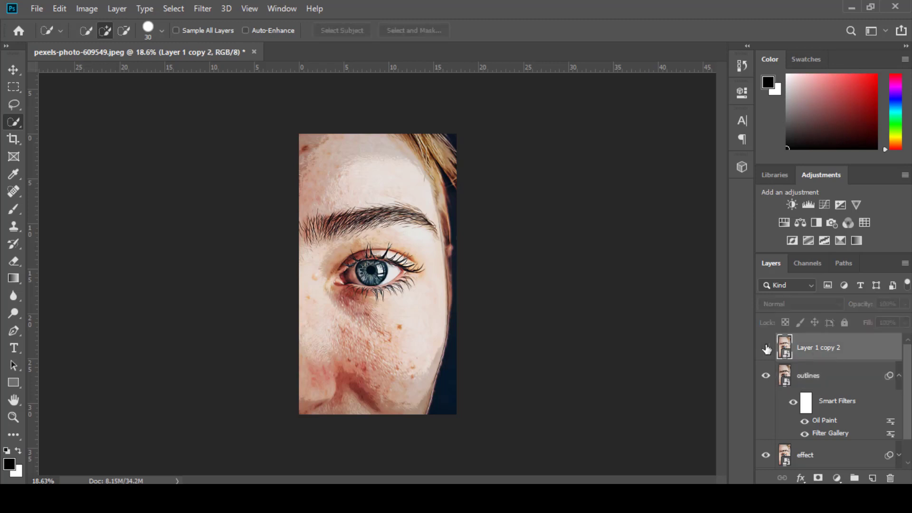
double_click(809, 348)
type("high pass")
key("Return")
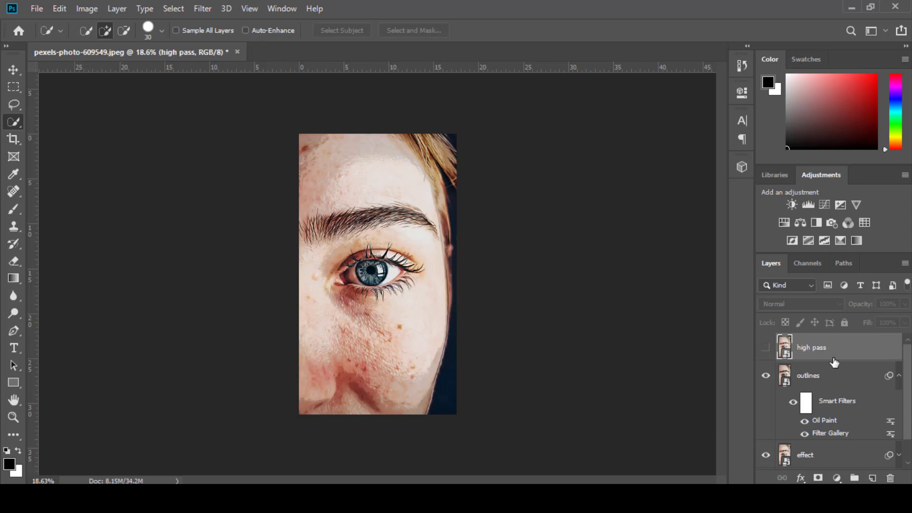
Make the high pass layer visible and apply a High Pass filter with radius 2
left_click(765, 348)
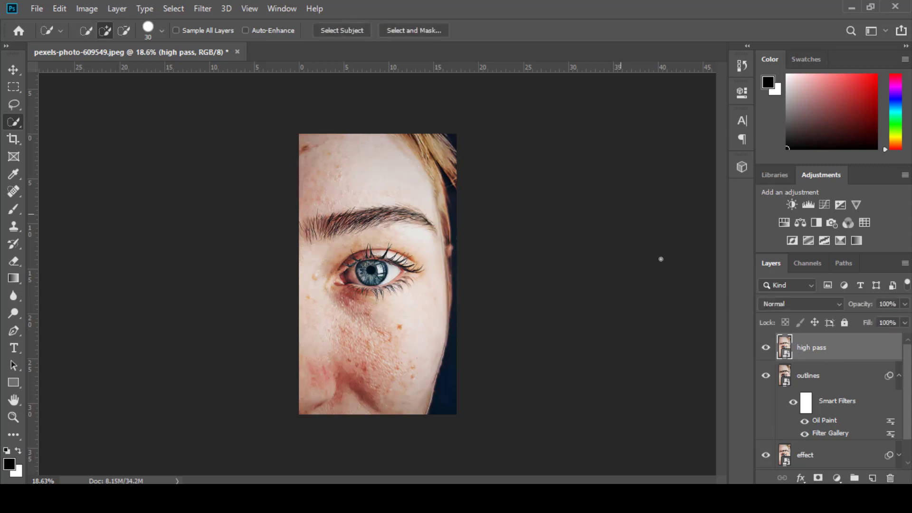
left_click(199, 9)
mouse_move(212, 275)
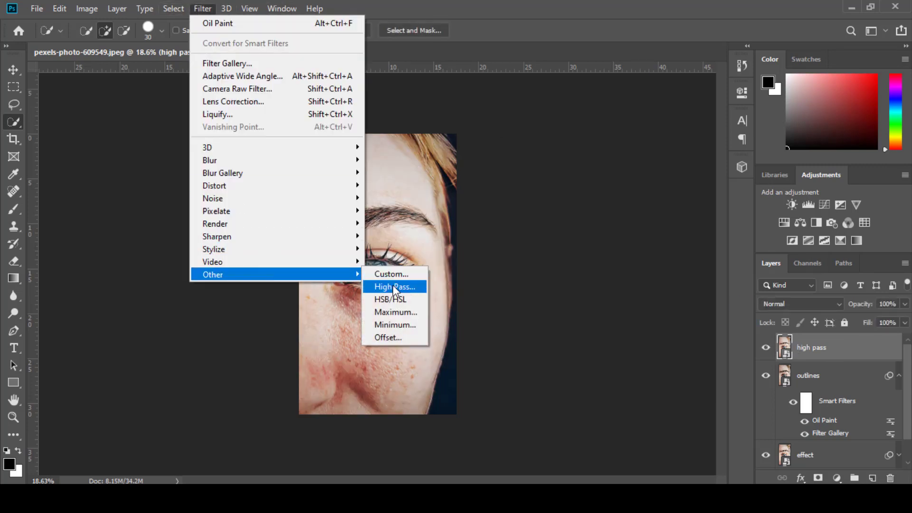
left_click(417, 288)
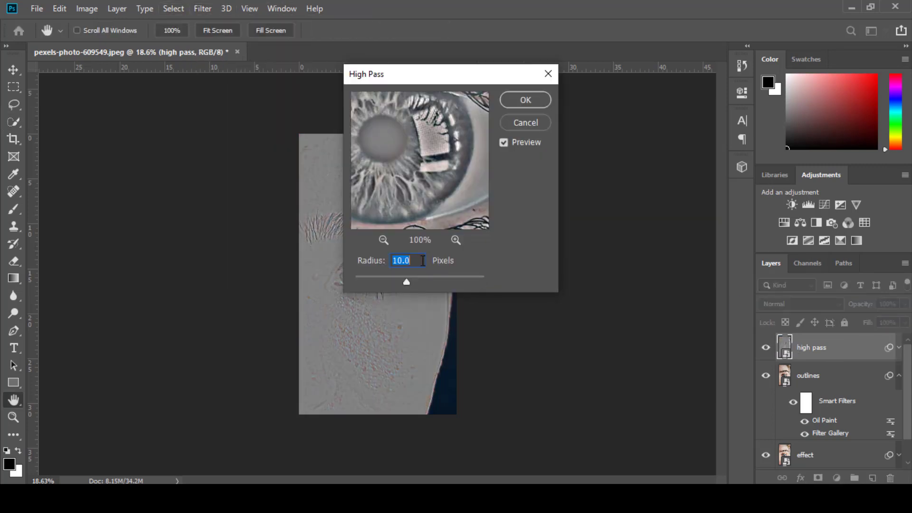
type("2")
left_click(527, 99)
key("w")
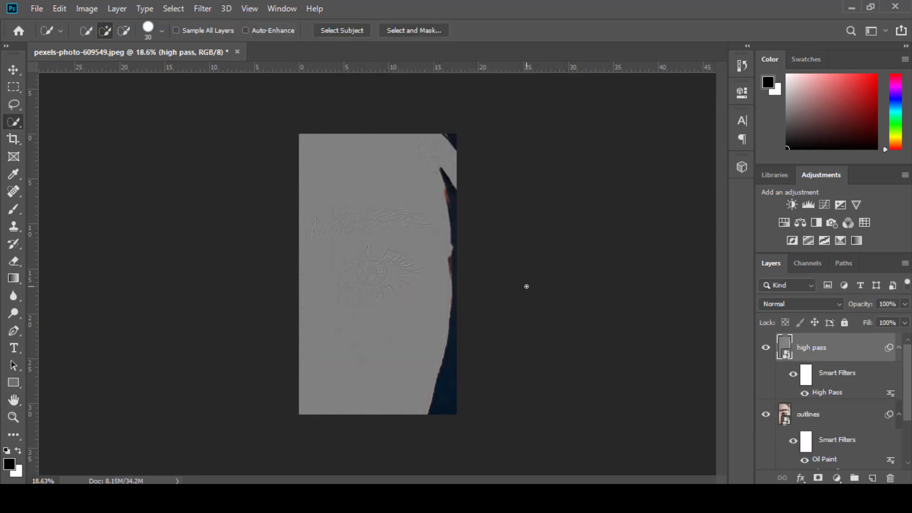
Blend the high pass layer in Overlay and collapse the outlines layer's smart filters
left_click(840, 303)
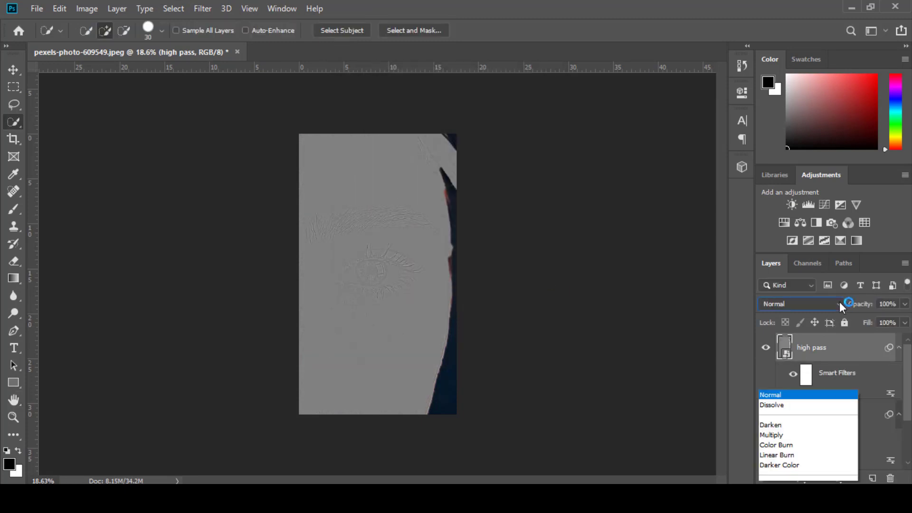
left_click(765, 314)
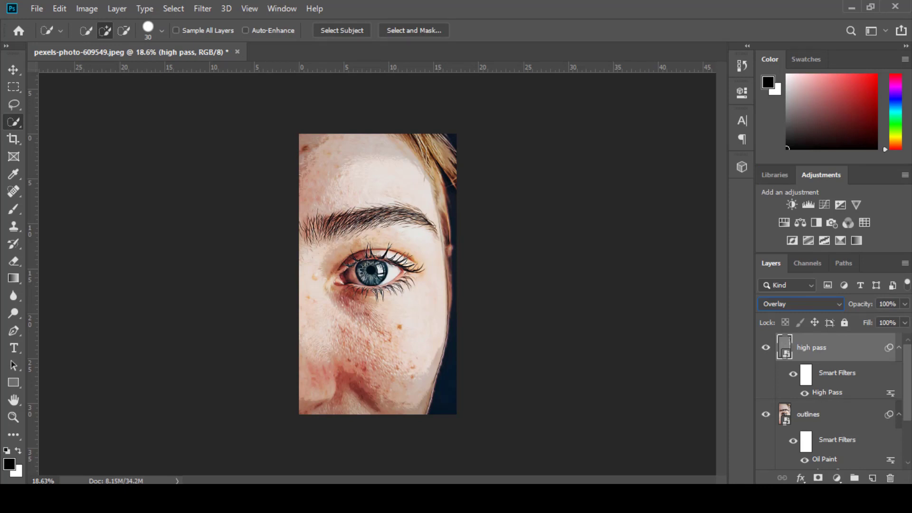
left_click(898, 414)
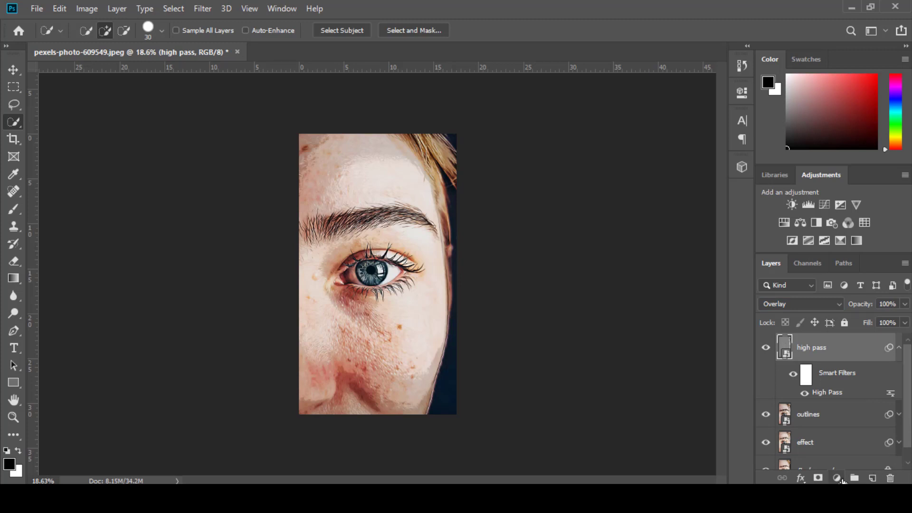
Add a Levels adjustment layer with midtones at 0.82 and white input at 240
left_click(838, 479)
left_click(827, 296)
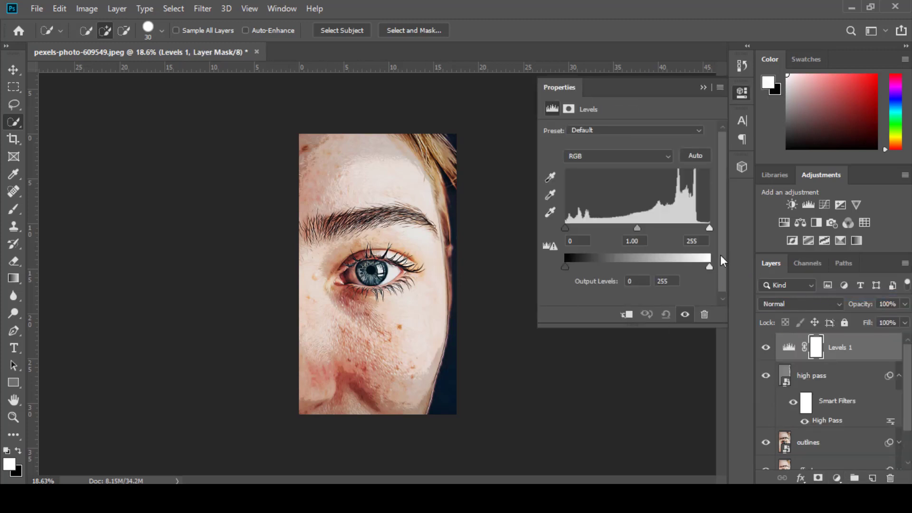
left_click_drag(637, 228, 646, 226)
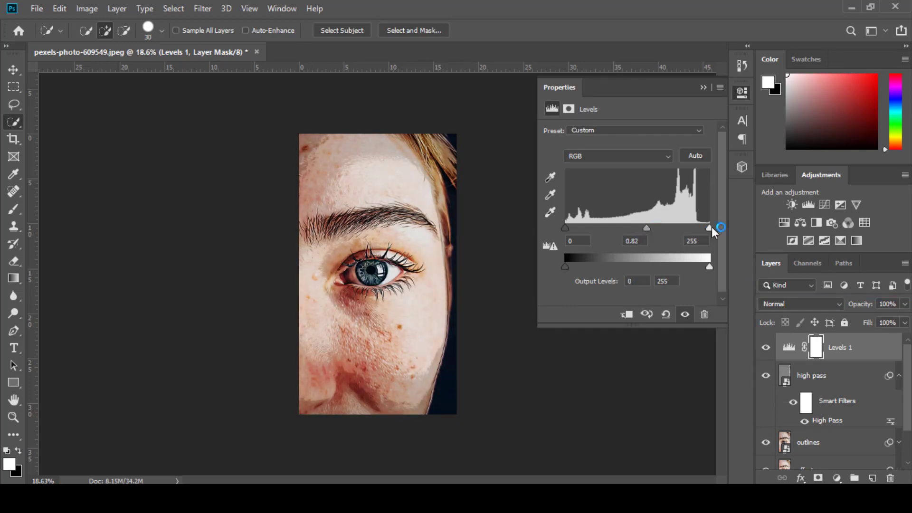
left_click_drag(709, 228, 702, 225)
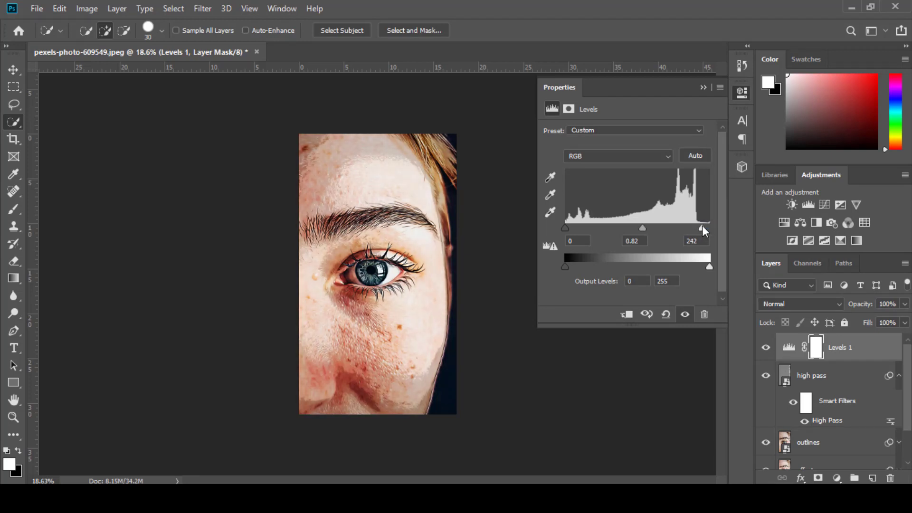
left_click(836, 478)
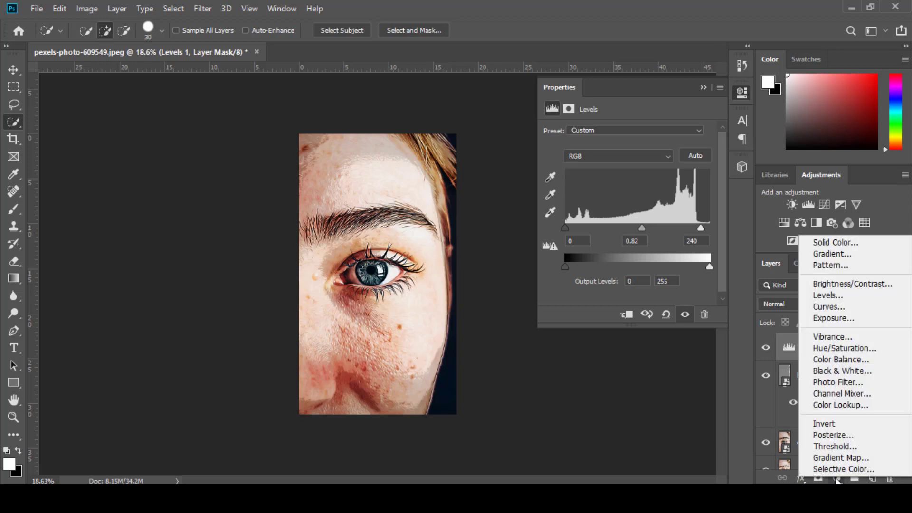
Add a Vibrance adjustment layer with Vibrance 10 and Saturation 5
left_click(853, 337)
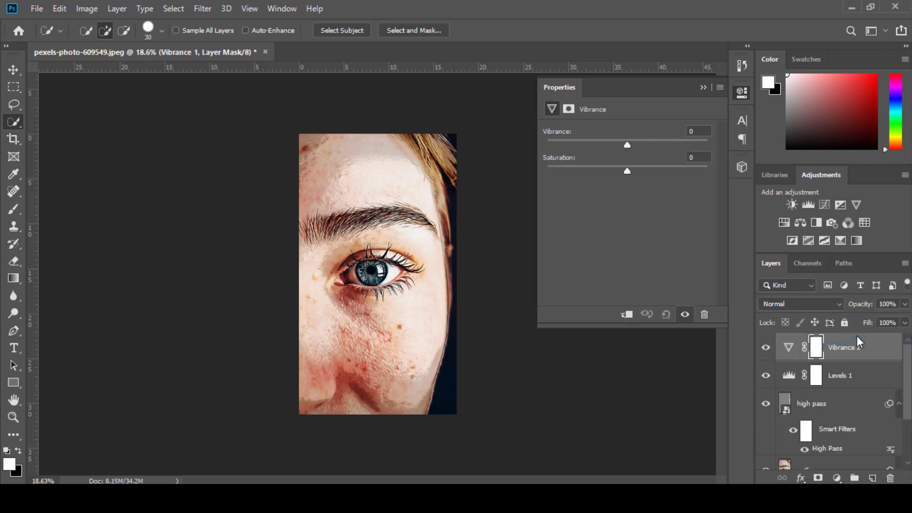
left_click(699, 131)
type("10")
left_click(696, 159)
type("5")
key("Return")
Add a Color Lookup layer using 3Strip.look at 50% opacity
left_click(836, 478)
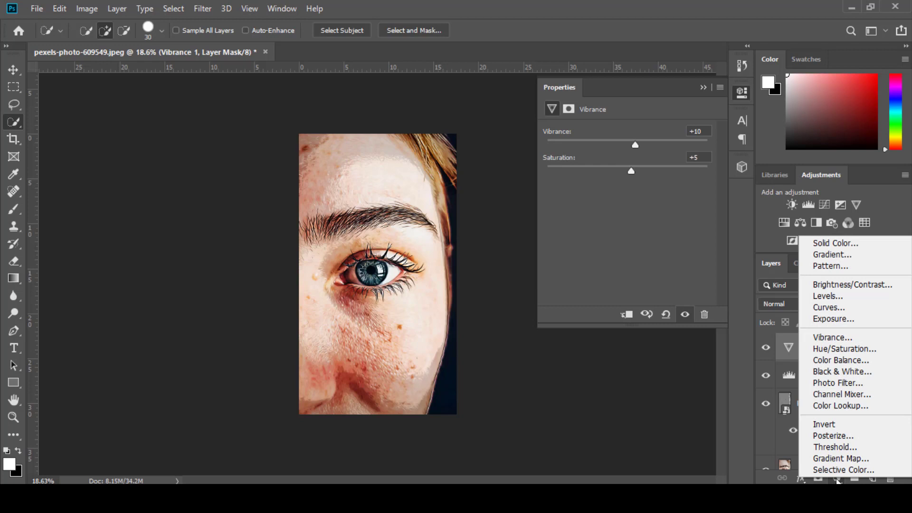
left_click(867, 415)
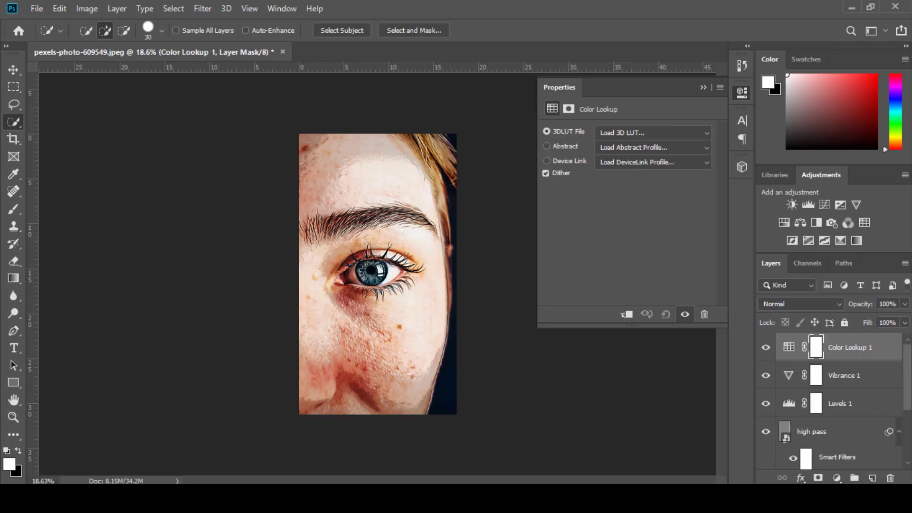
left_click(666, 133)
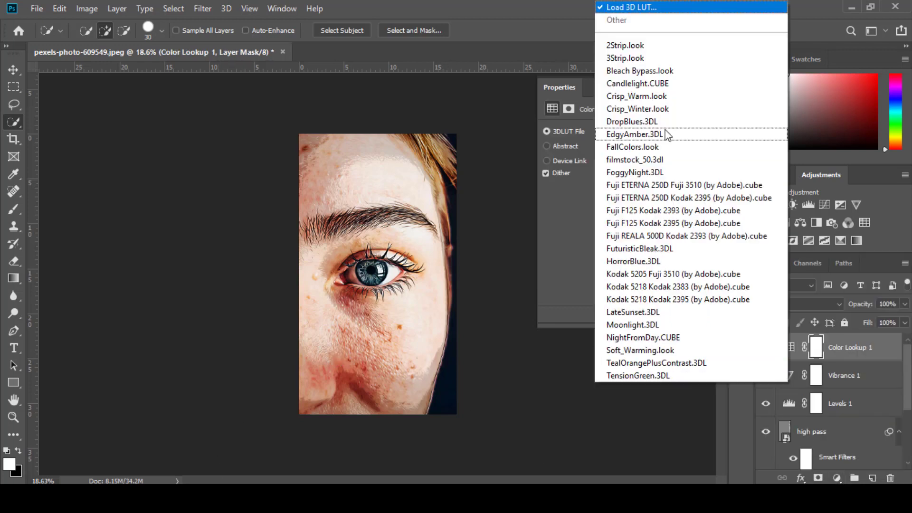
left_click(662, 58)
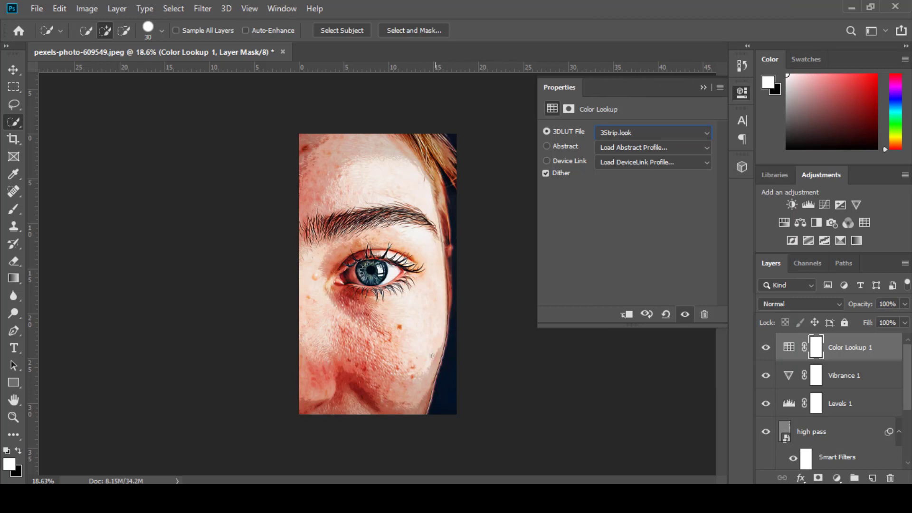
left_click(887, 303)
type("50")
key("Return")
Select the layers from Color Lookup 1 down to effect and group them into Group 1
scroll(866, 367, "down", 2)
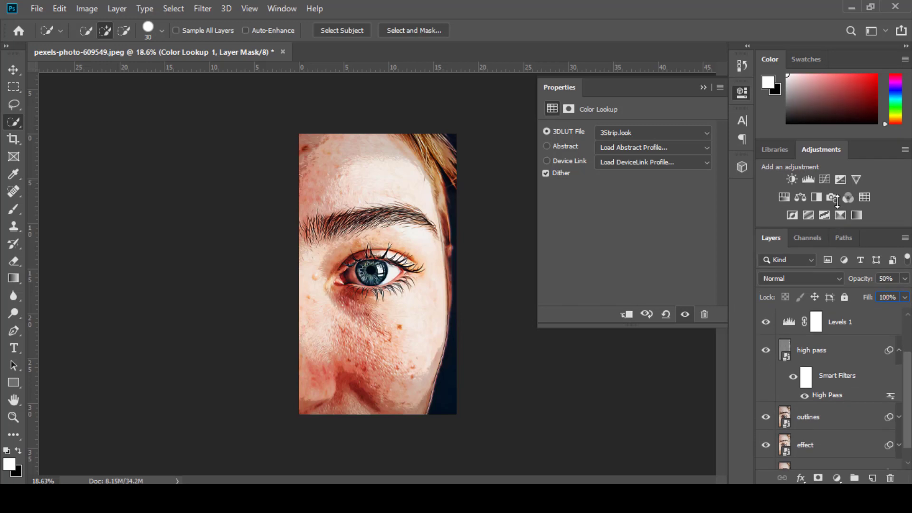
left_click(899, 350)
scroll(873, 327, "up", 1)
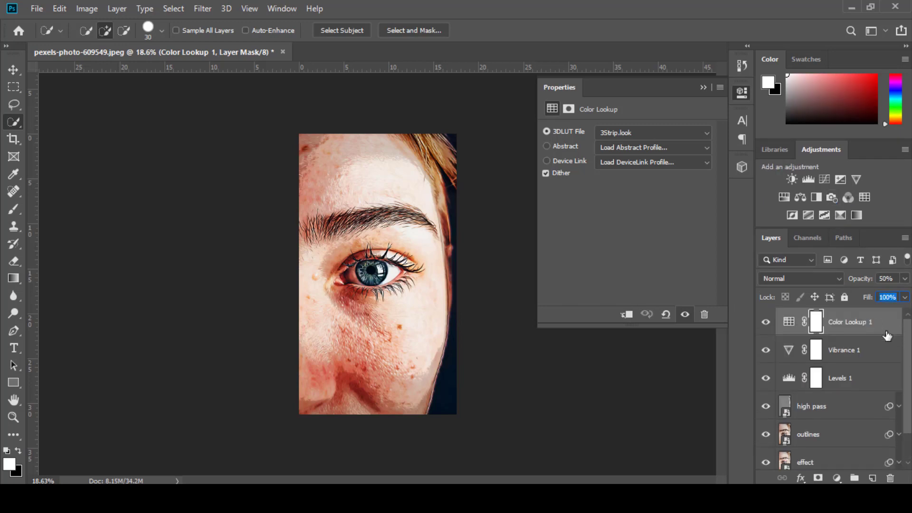
scroll(876, 331, "down", 1)
scroll(875, 332, "up", 1)
scroll(850, 372, "down", 1)
left_click(826, 428, "shift")
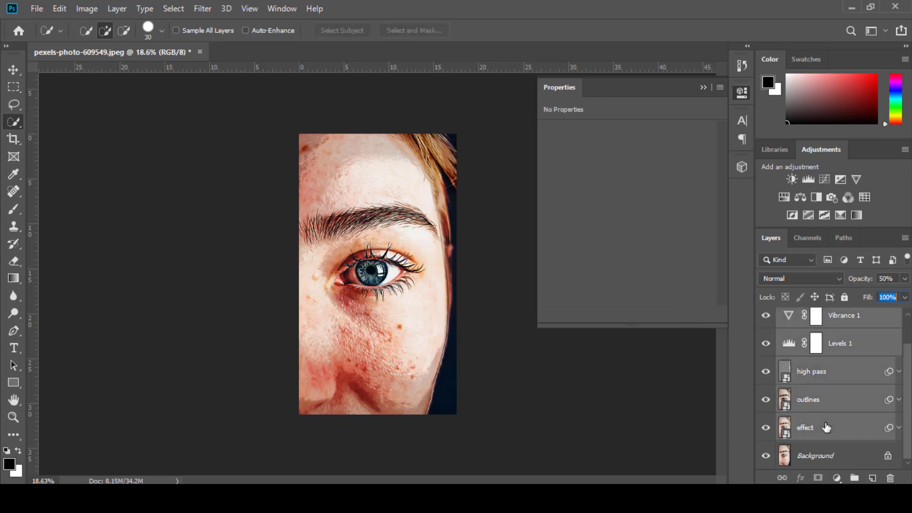
right_click(826, 427)
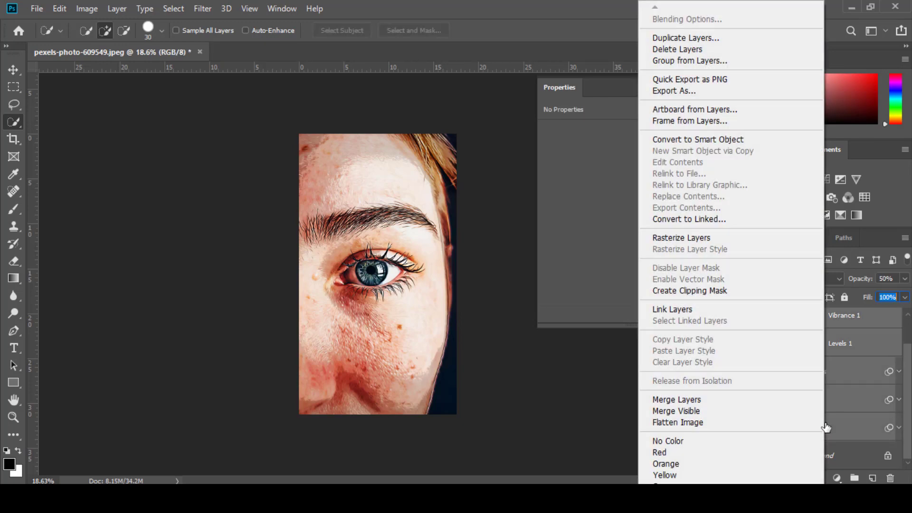
left_click(689, 61)
left_click(562, 148)
Toggle Group 1's visibility to compare against the original, leaving it visible
left_click(765, 317)
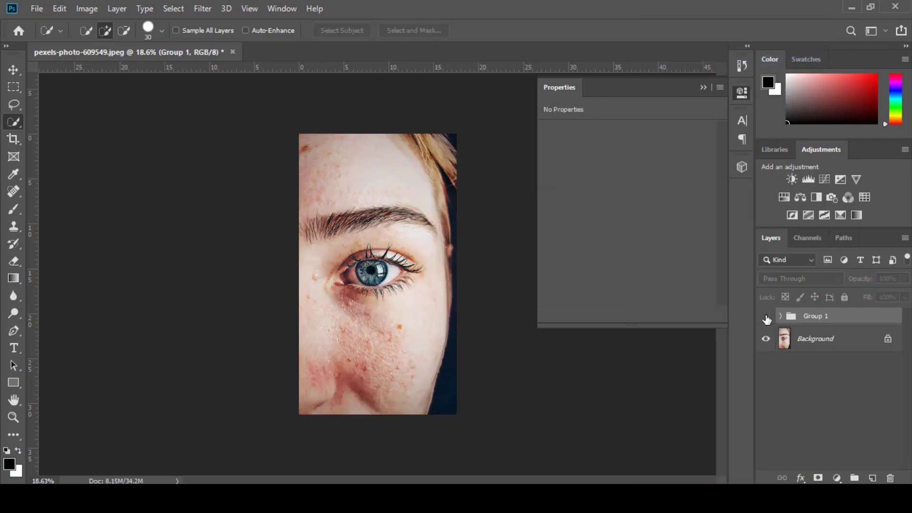
left_click(766, 317)
left_click(766, 317)
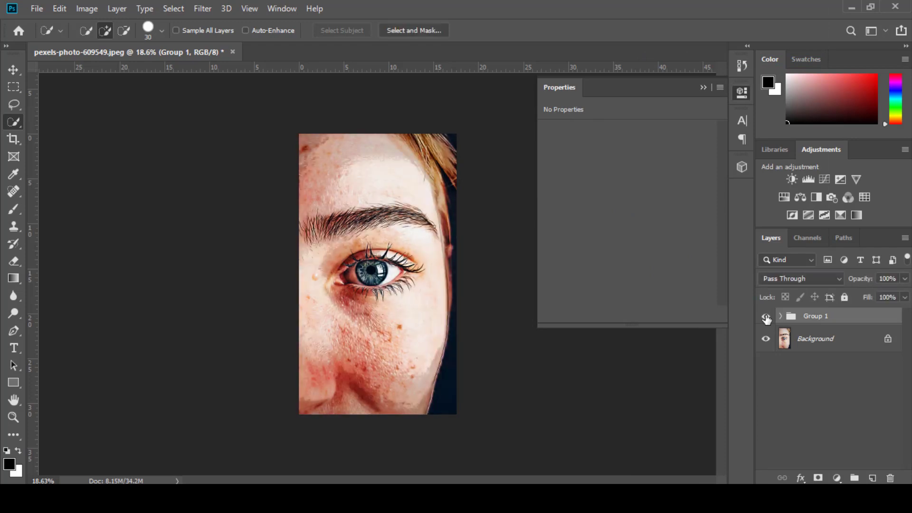
left_click(597, 166)
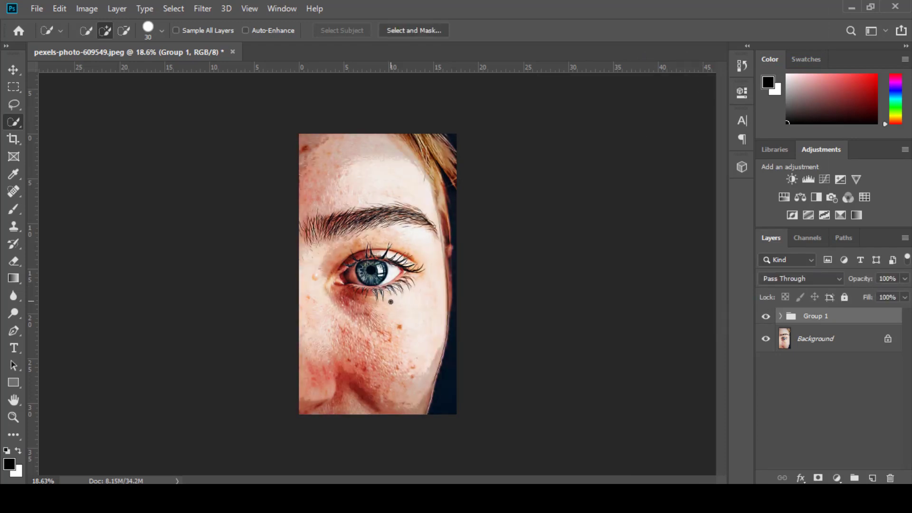
scroll(390, 301, "up", 2)
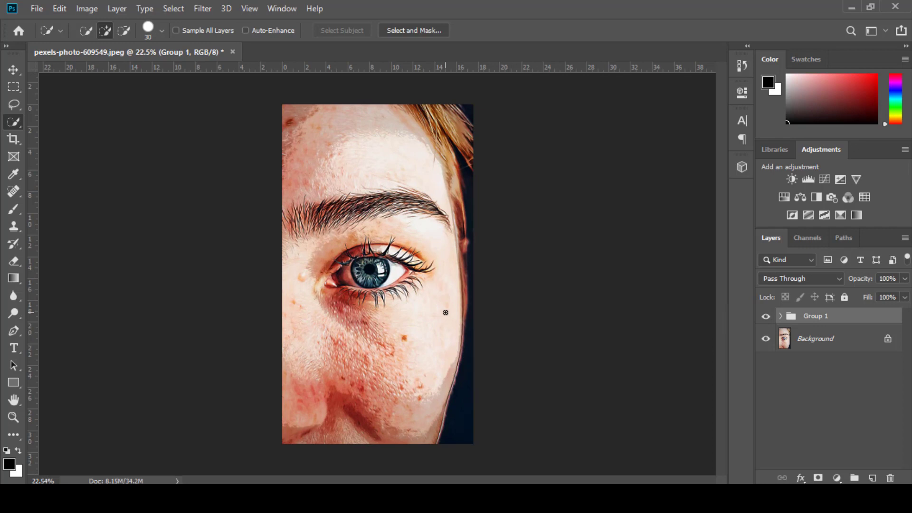